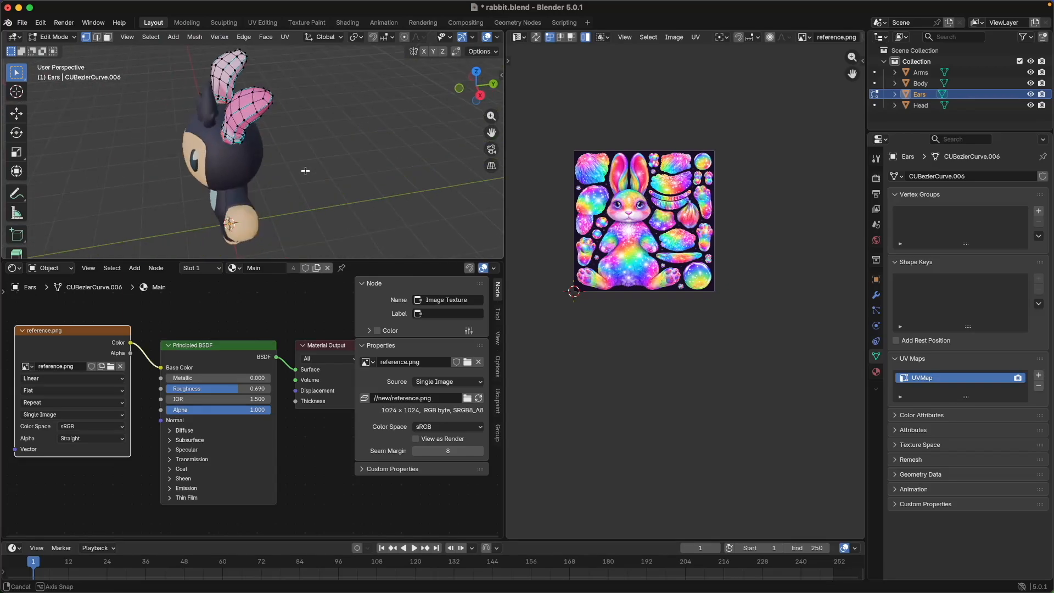
pyautogui.scroll(2, 324, 134)
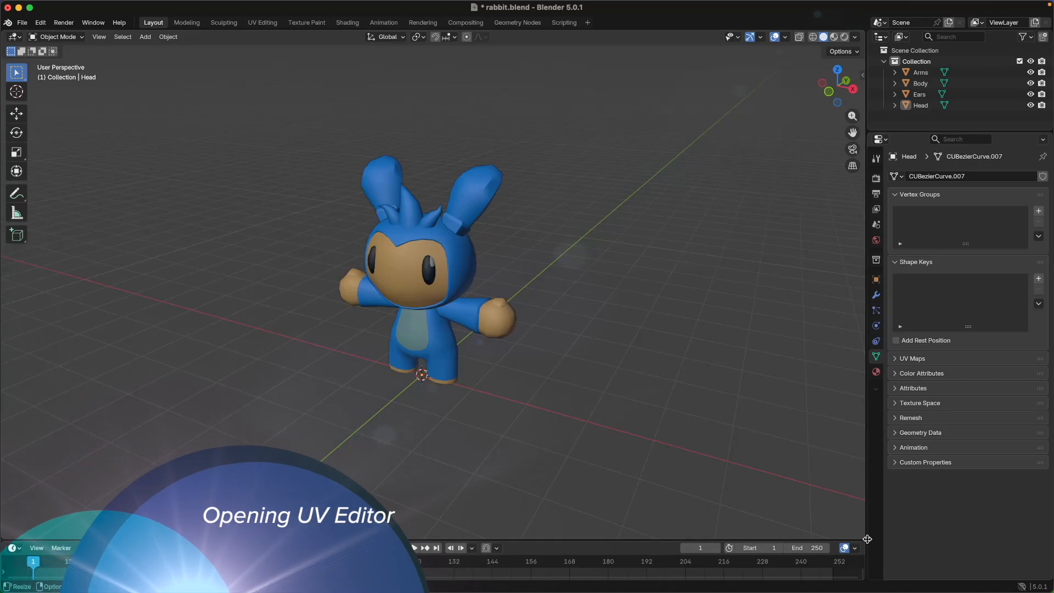
# Step: Split the 3D viewport vertically into two areas and turn the new one into a UV Editor
pyautogui.moveTo(867, 539); pyautogui.dragTo(648, 501)
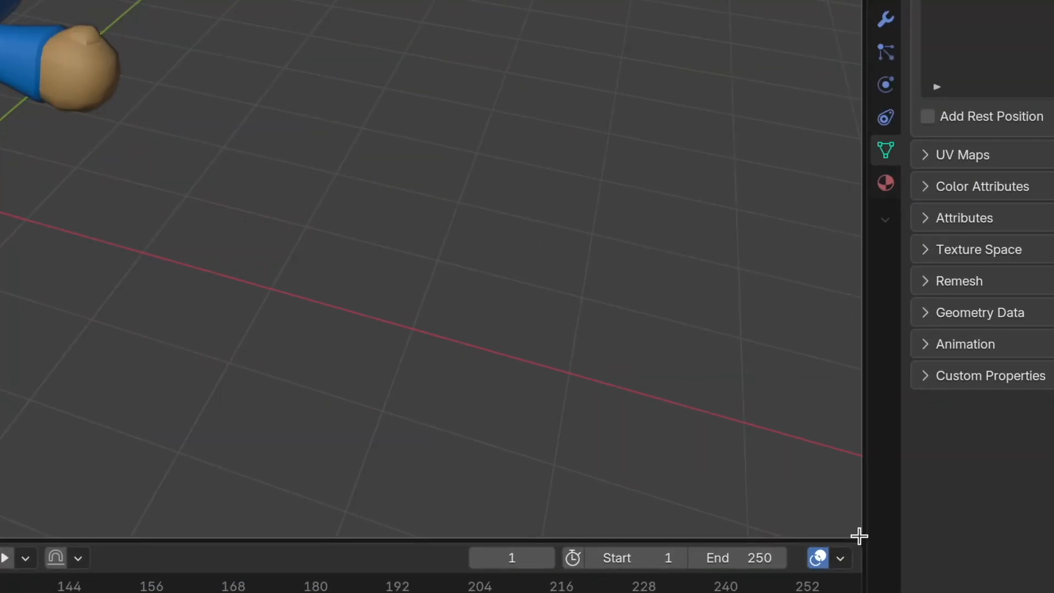
pyautogui.moveTo(649, 451); pyautogui.dragTo(424, 456)
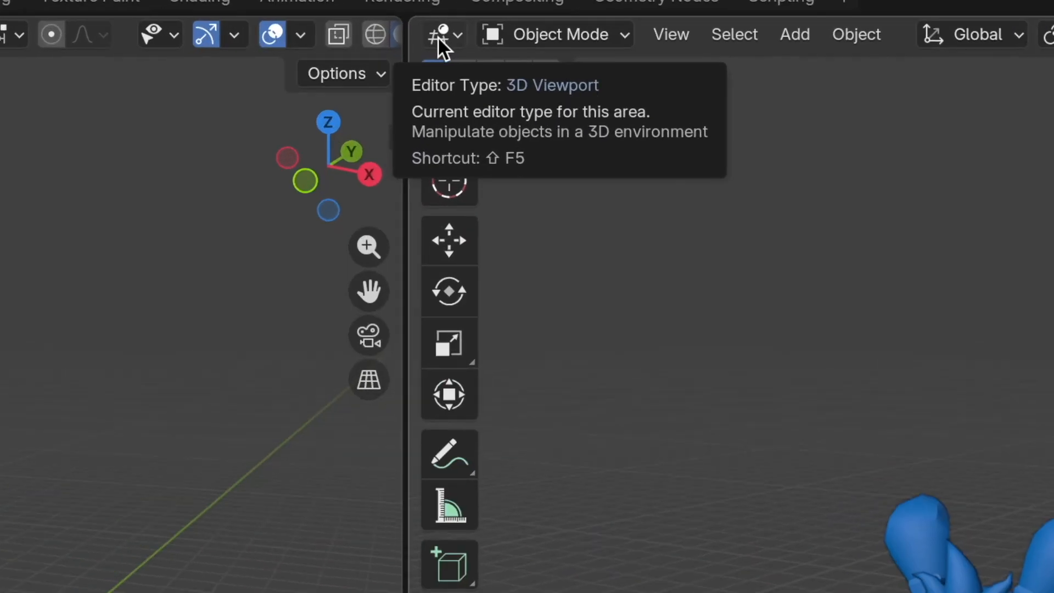
pyautogui.click(439, 38)
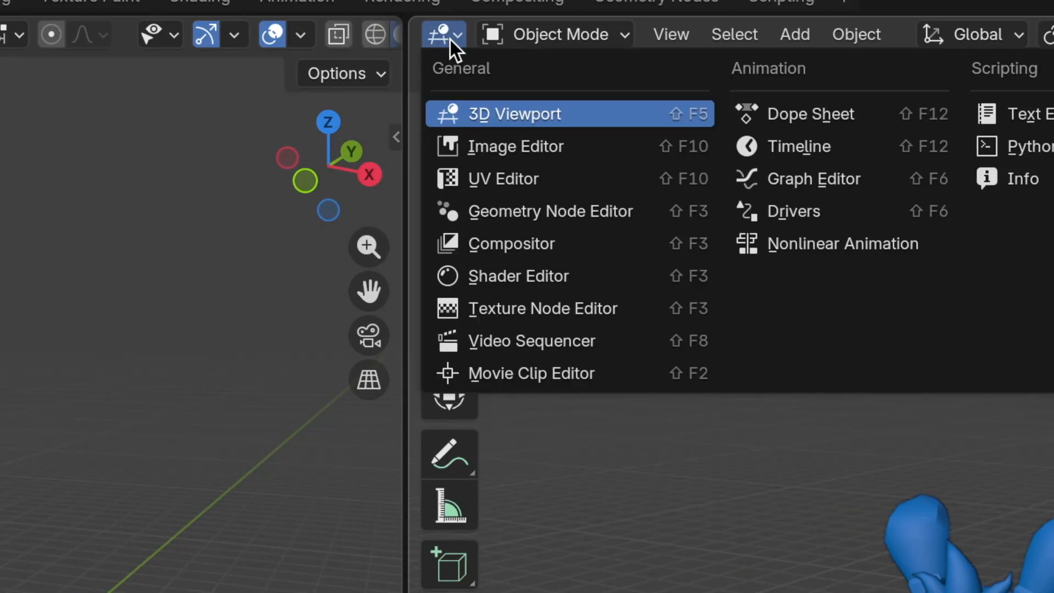
pyautogui.click(500, 177)
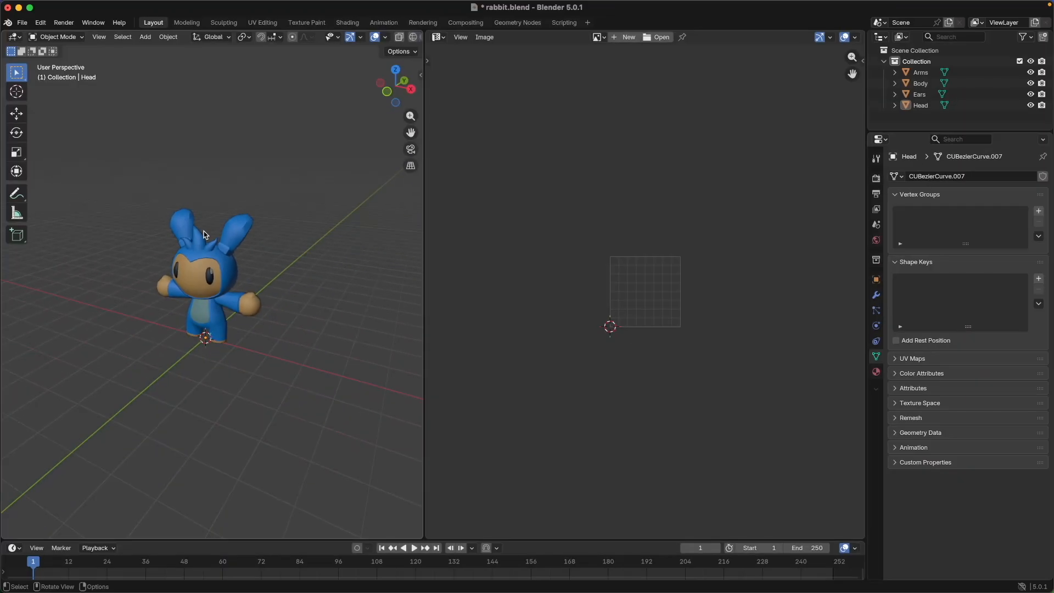
# Step: Select the rabbit's ears and open reference.png from the "new" folder in the UV Editor
pyautogui.click(235, 240)
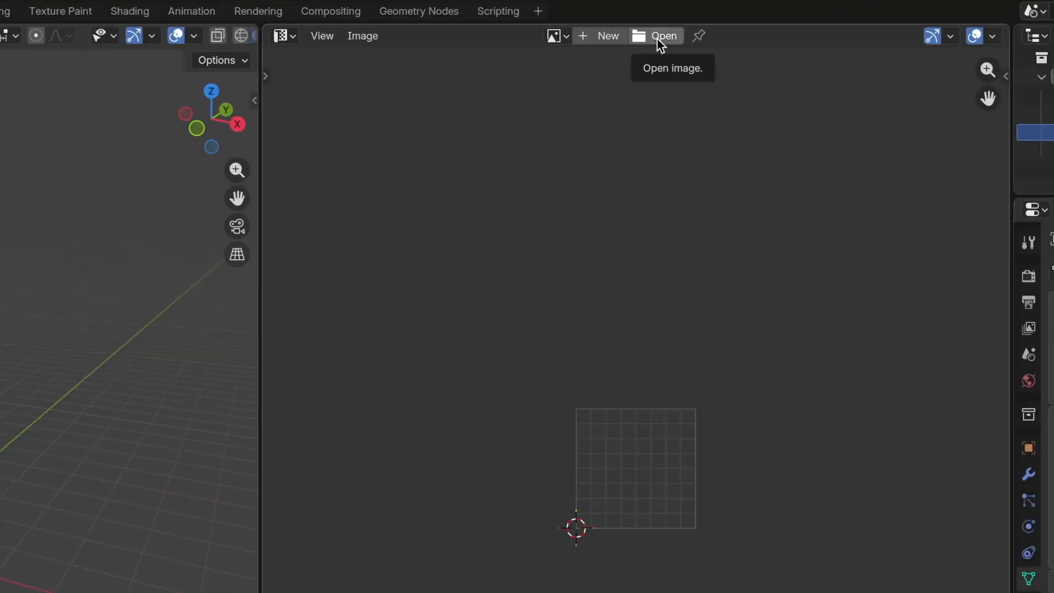
pyautogui.click(658, 38)
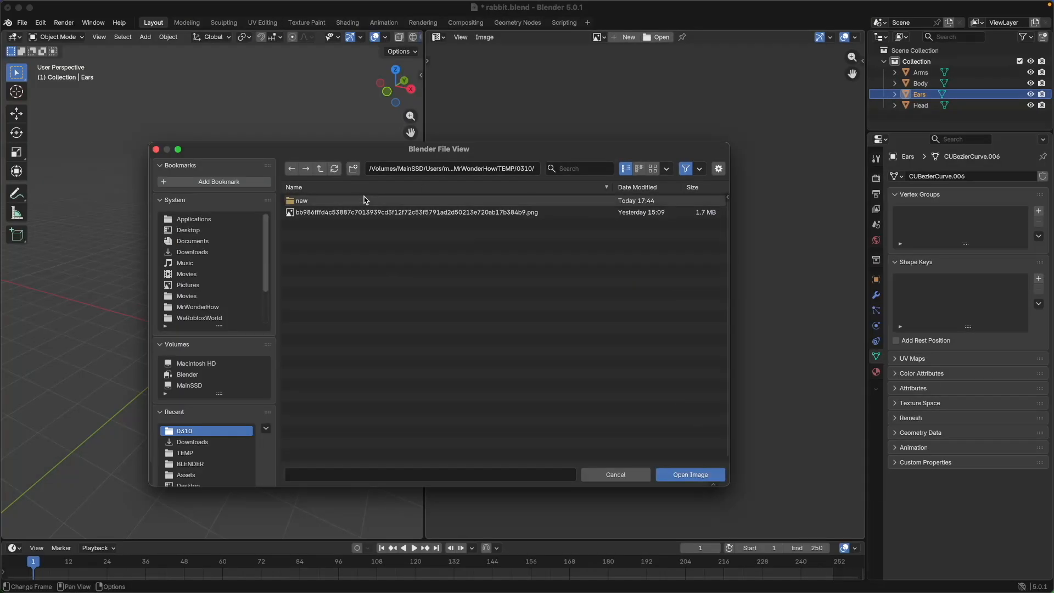
pyautogui.click(301, 201)
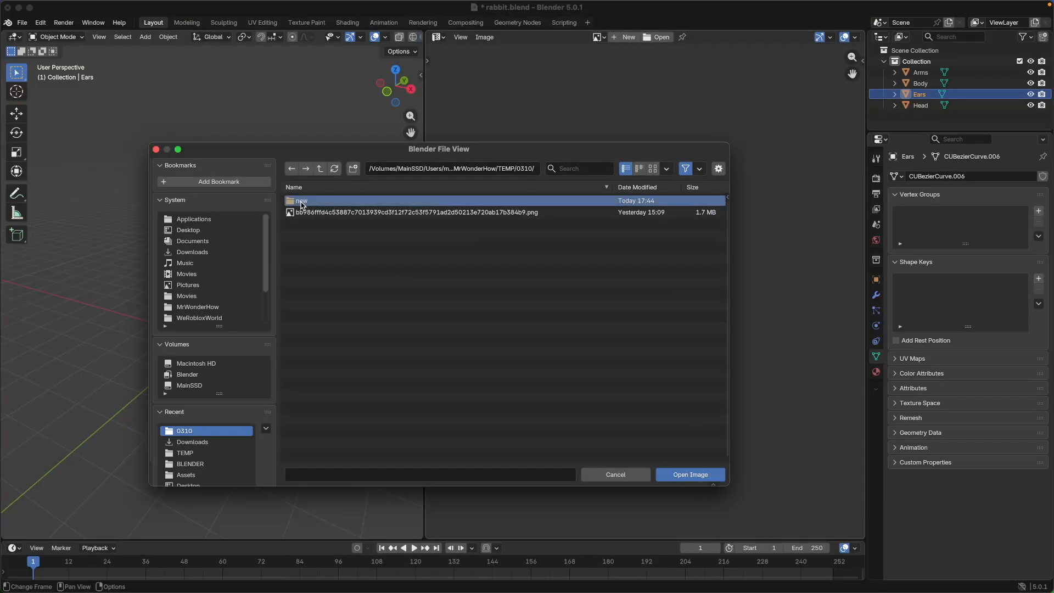
pyautogui.click(335, 212)
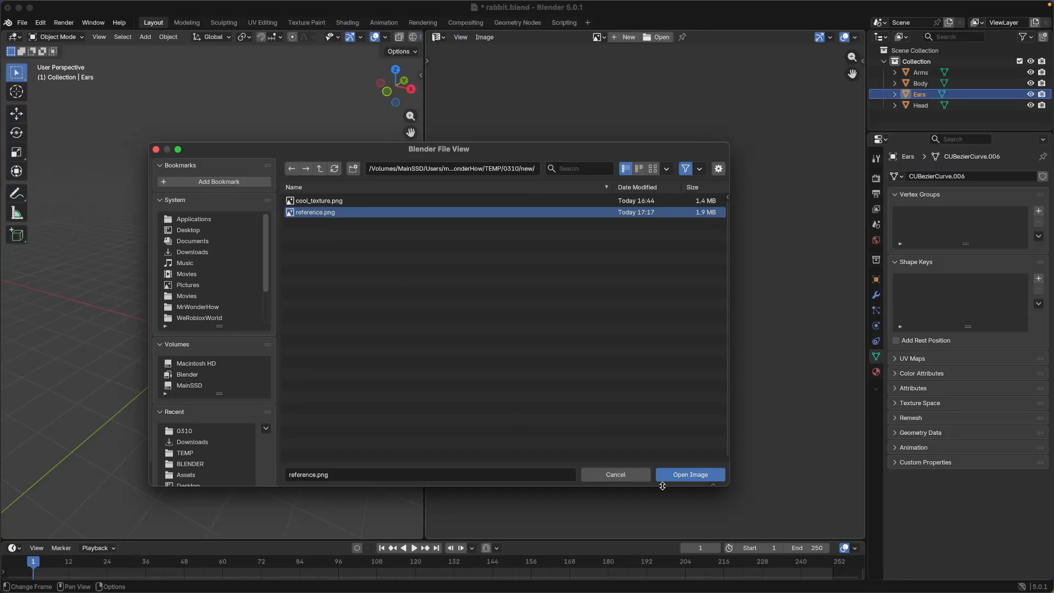
pyautogui.click(673, 476)
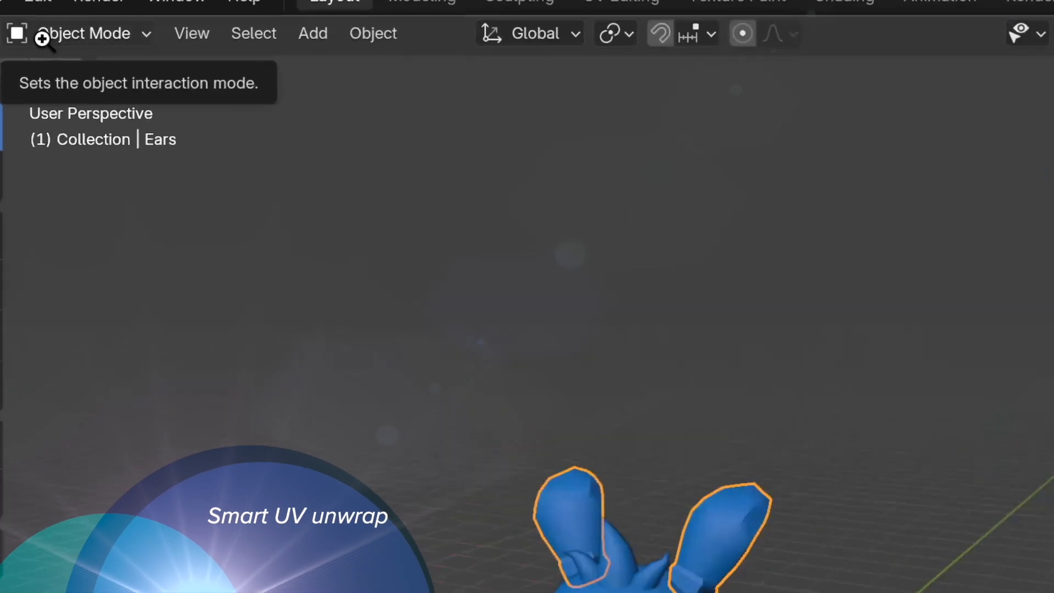
# Step: Select all of the ears' geometry in Edit Mode and unwrap it with Smart UV Project, using the default settings
pyautogui.click(49, 37)
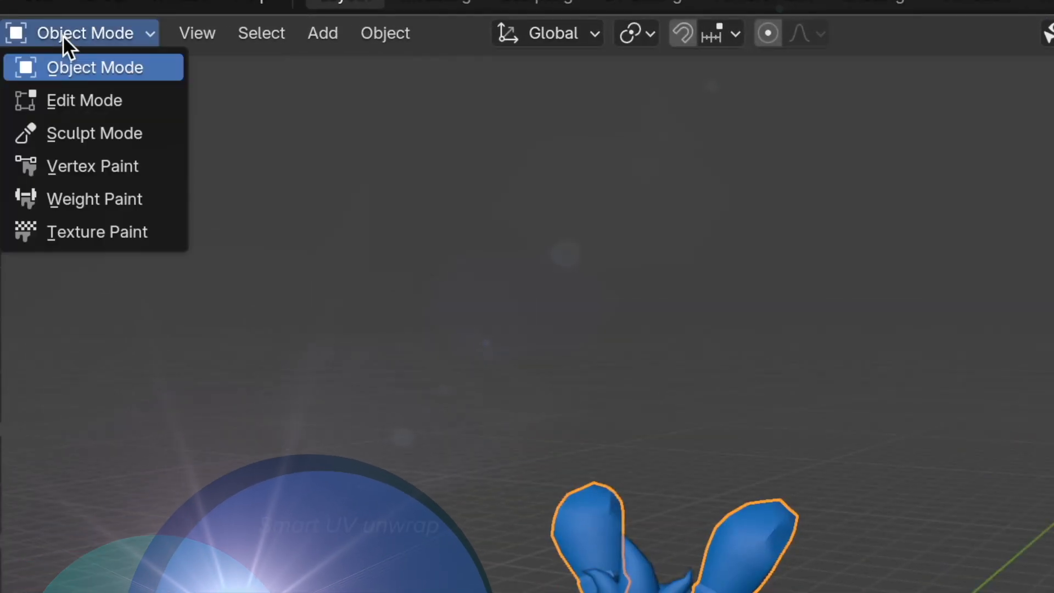
pyautogui.click(68, 100)
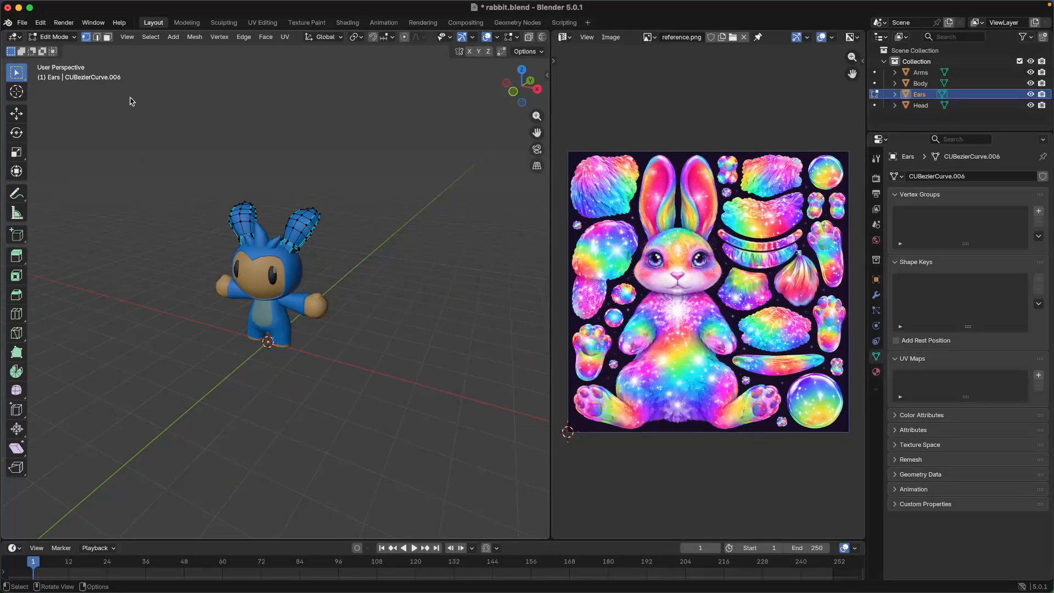
pyautogui.press('a')
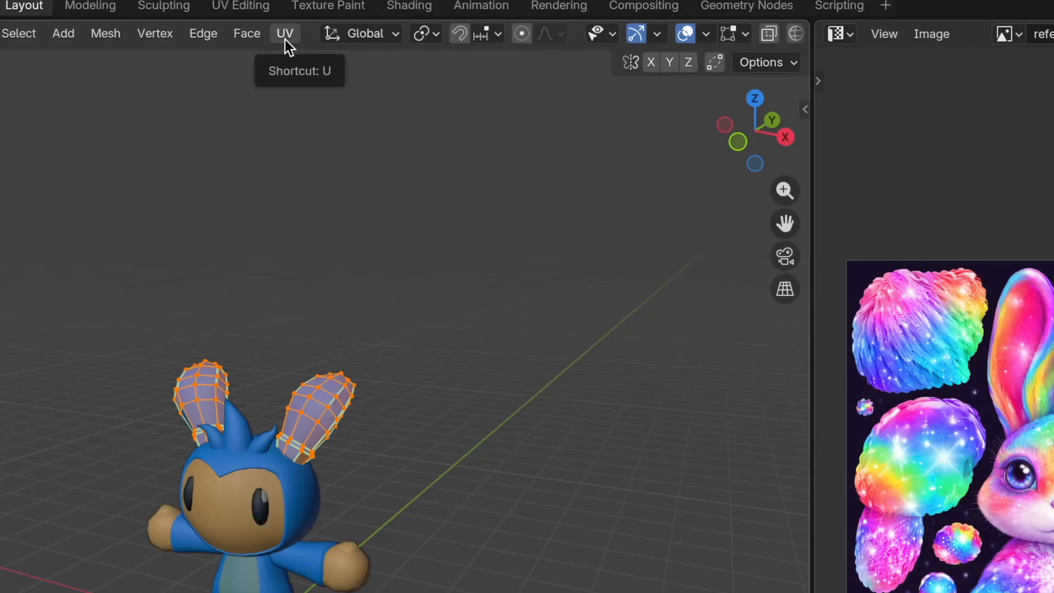
pyautogui.click(285, 39)
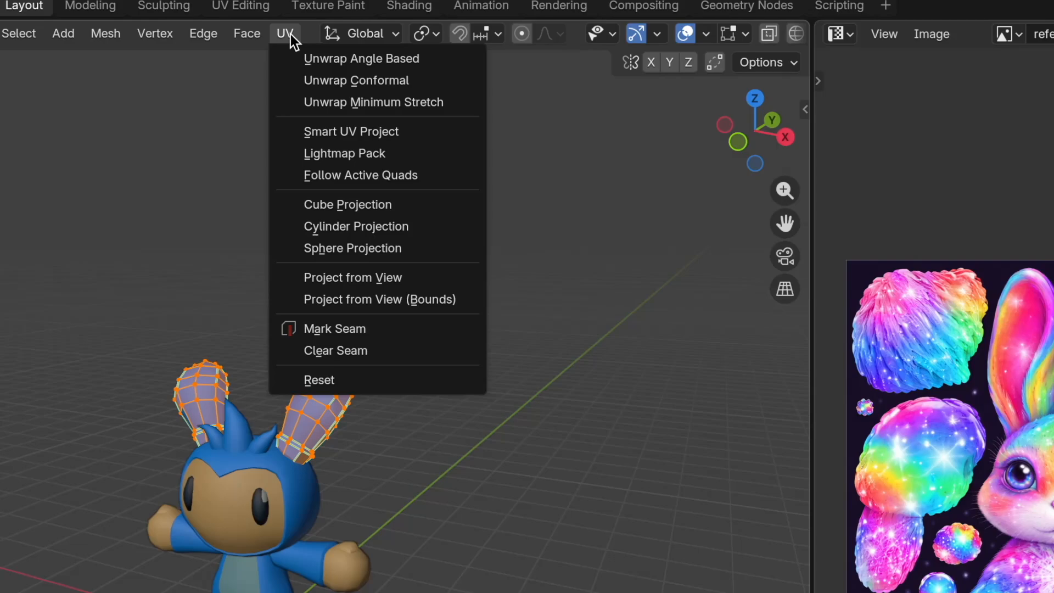
pyautogui.click(417, 134)
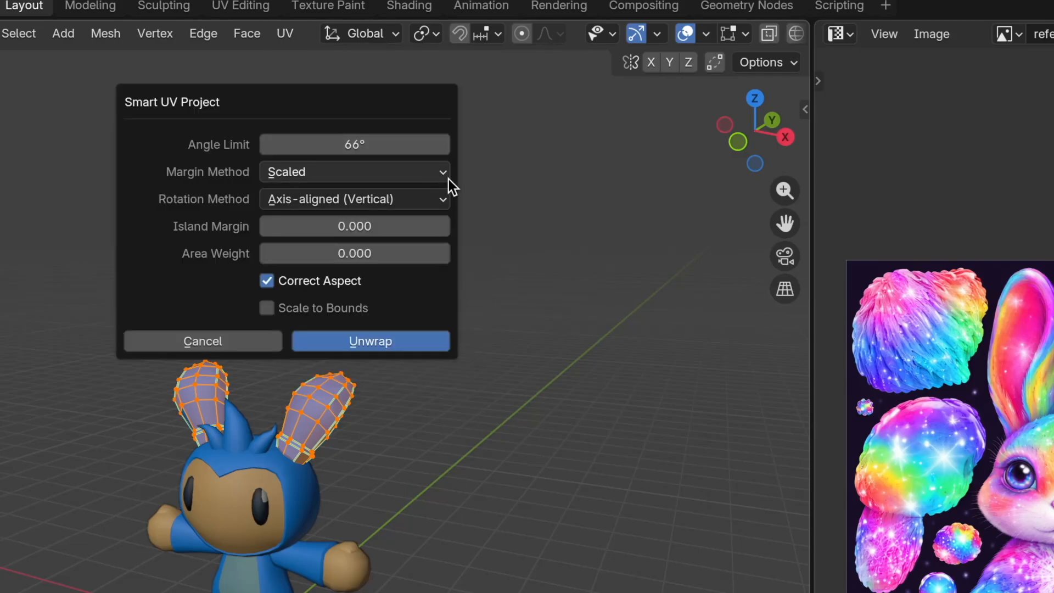
pyautogui.click(416, 341)
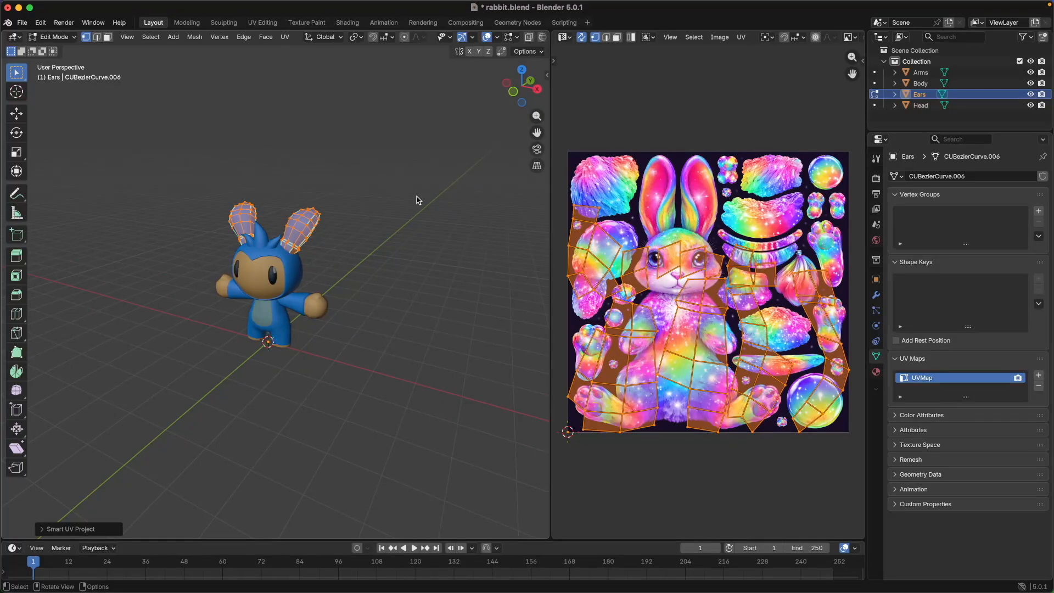
# Step: Unwrap the ears again with the Unwrap Angle Based method while viewing the character from the front
pyautogui.rightClick(351, 265)
pyautogui.moveTo(312, 230); pyautogui.dragTo(342, 225, button='middle')
pyautogui.scroll(5, 360, 225)
pyautogui.scroll(-4, 400, 228)
pyautogui.scroll(-2, 404, 273)
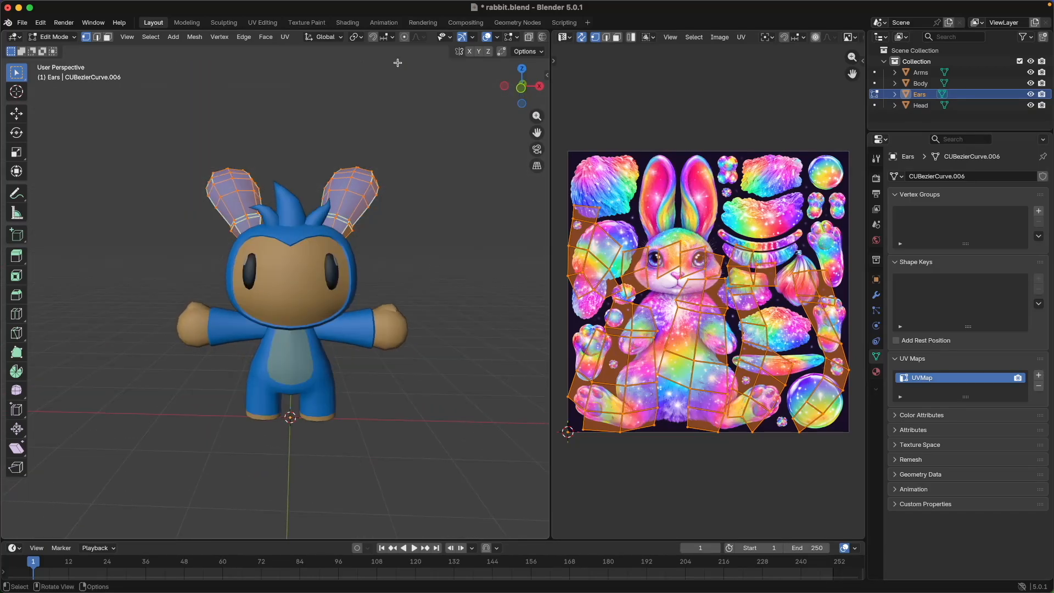
pyautogui.click(285, 36)
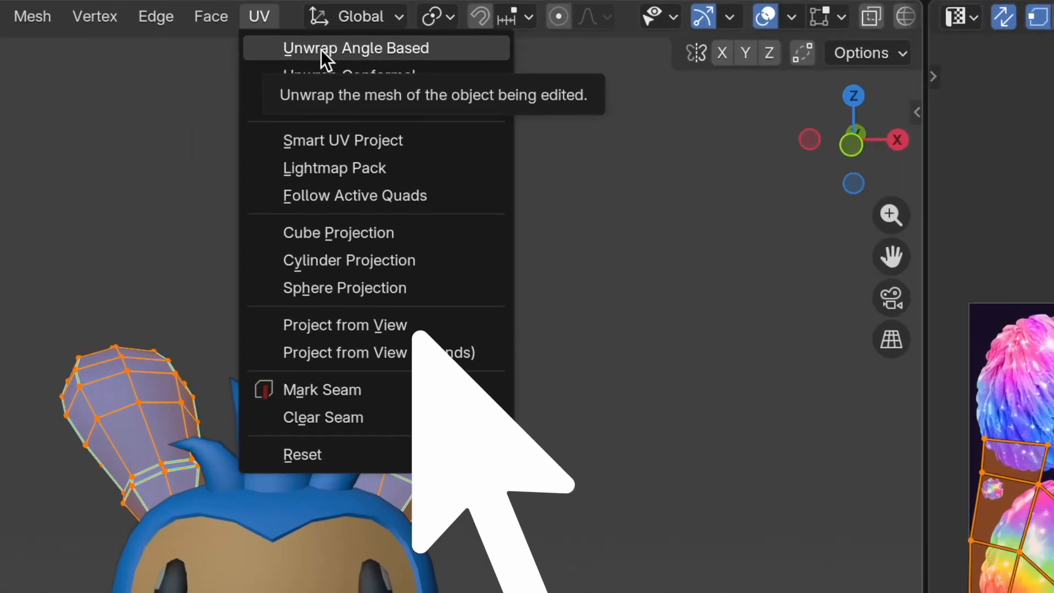
pyautogui.click(321, 50)
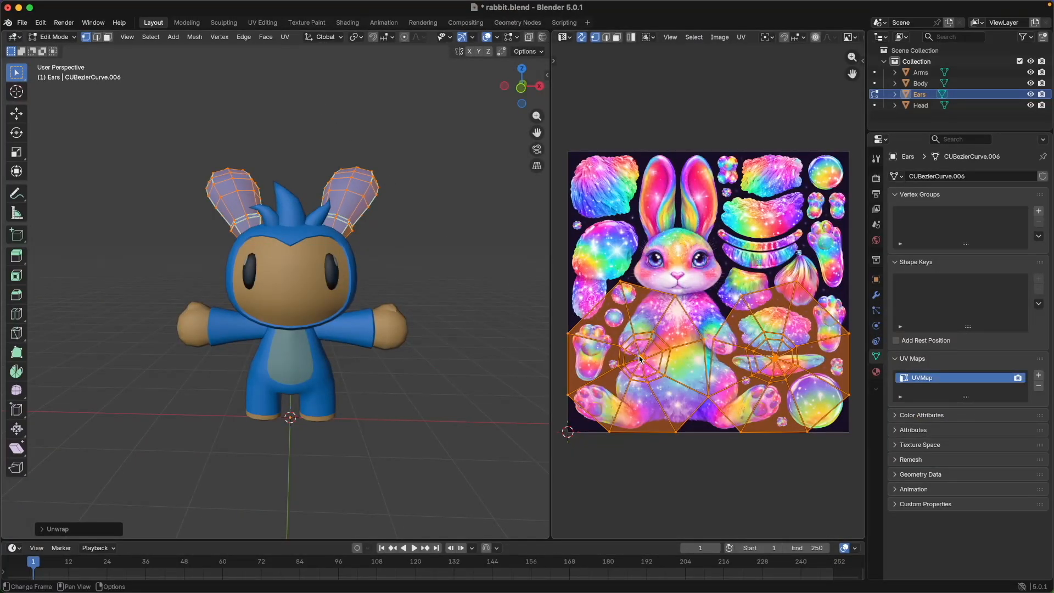
# Step: Select only the left UV island, belonging to one ear, and move it up onto the left ear of the rabbit image
pyautogui.hotkey('alt', 'a')
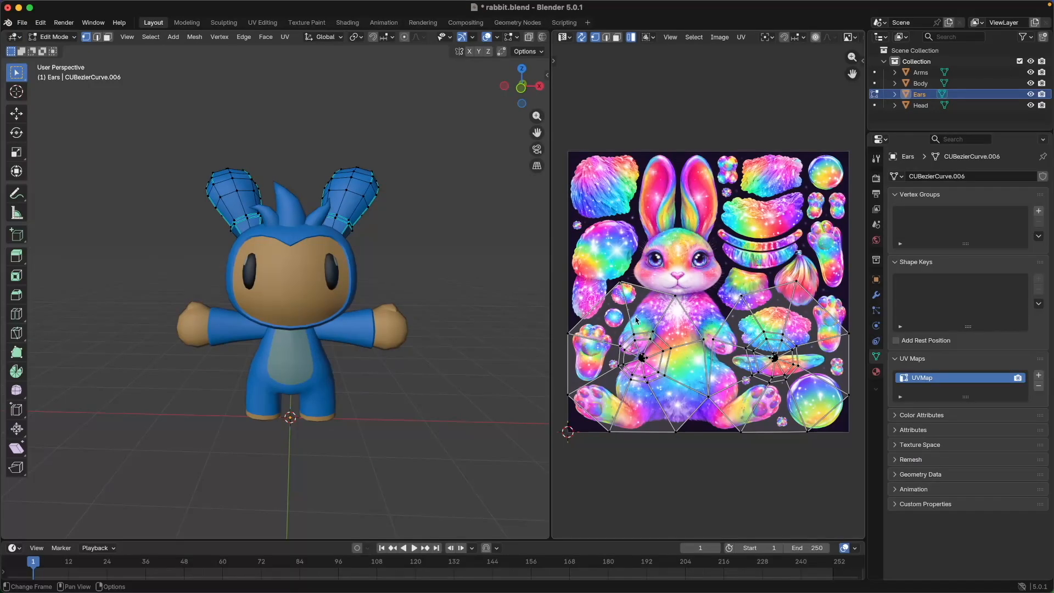
pyautogui.click(639, 359)
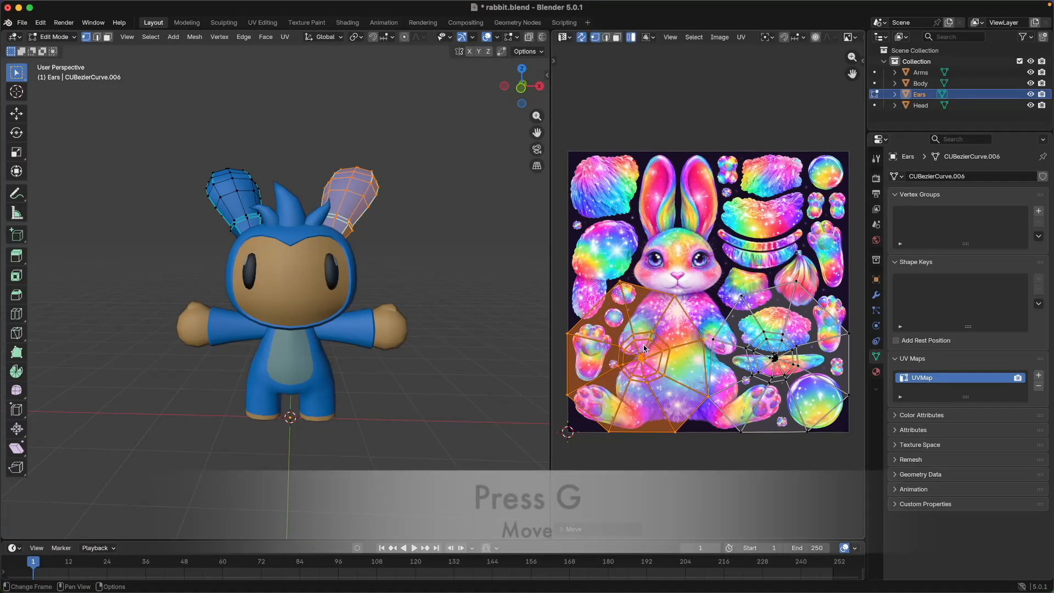
pyautogui.press('g')
pyautogui.click(655, 341)
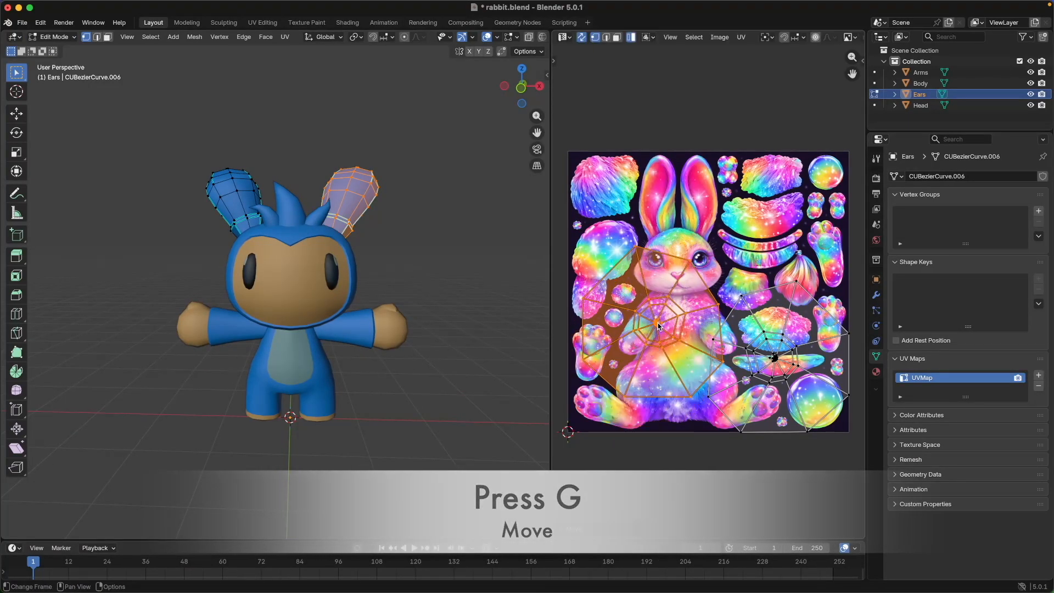
pyautogui.press('g')
pyautogui.press('g')
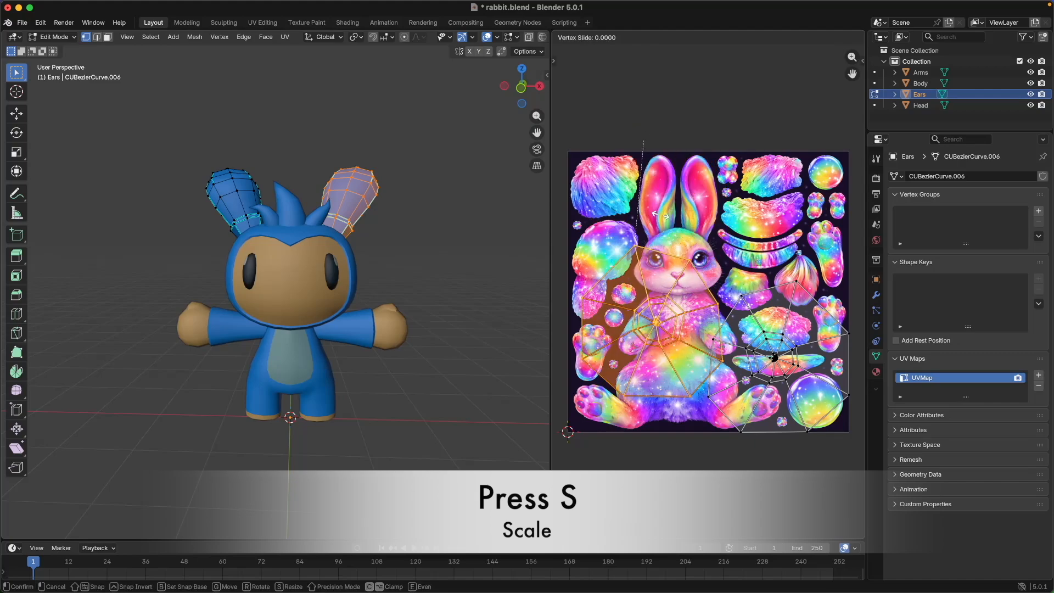
pyautogui.press('Escape')
pyautogui.moveTo(659, 328); pyautogui.dragTo(664, 205)
# Step: Scale the selected UV island down to roughly the height of the pictured ear and centre it over that ear
pyautogui.press('s')
pyautogui.click(657, 202)
pyautogui.press('g')
pyautogui.click(660, 194)
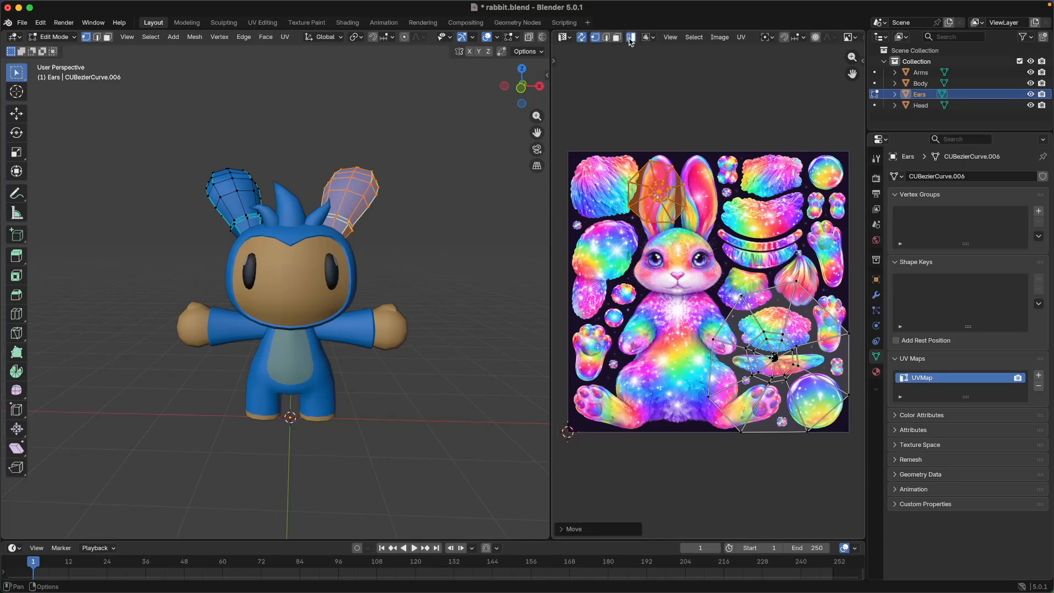
# Step: Turn off island selection and move individual outer UV vertices of the ear island inward toward the pictured ear's outline
pyautogui.click(646, 226)
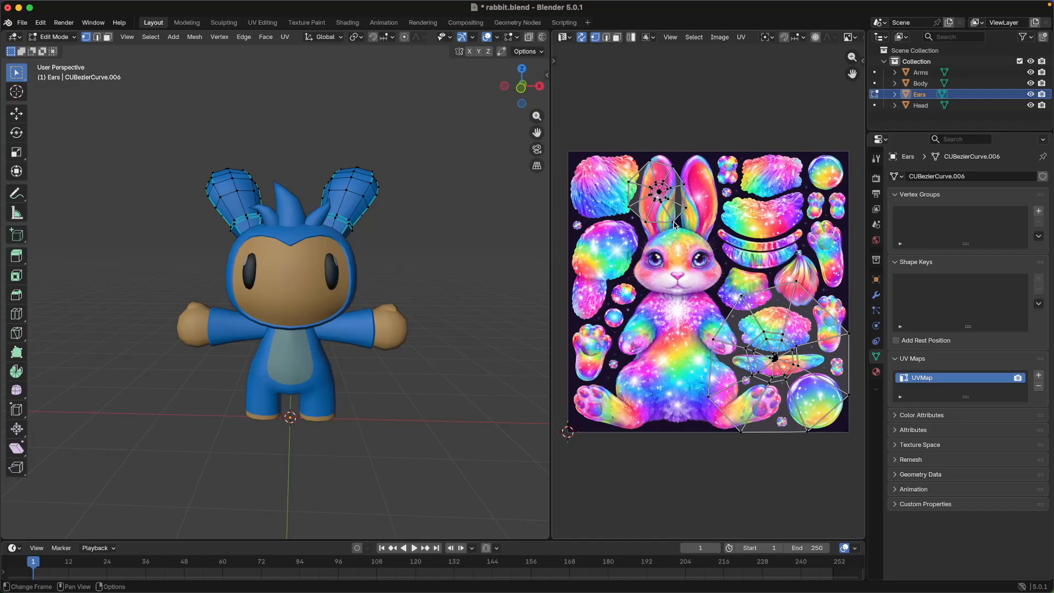
pyautogui.press('g')
pyautogui.click(663, 229)
pyautogui.click(684, 209)
pyautogui.press('g')
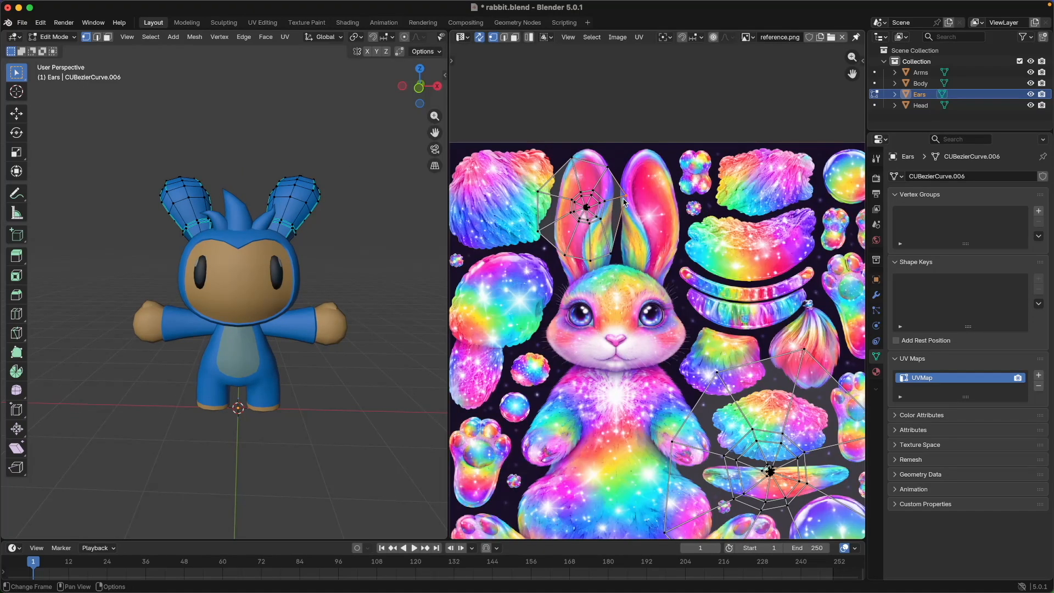
pyautogui.press('g')
pyautogui.click(588, 204)
pyautogui.press('g')
pyautogui.click(569, 199)
# Step: Move the island's lower-left and bottom UV vertices to fit the base of the pictured left ear
pyautogui.click(540, 232)
pyautogui.press('g')
pyautogui.click(561, 229)
pyautogui.click(569, 259)
pyautogui.press('g')
pyautogui.click(568, 265)
pyautogui.click(590, 264)
pyautogui.press('g')
pyautogui.click(584, 275)
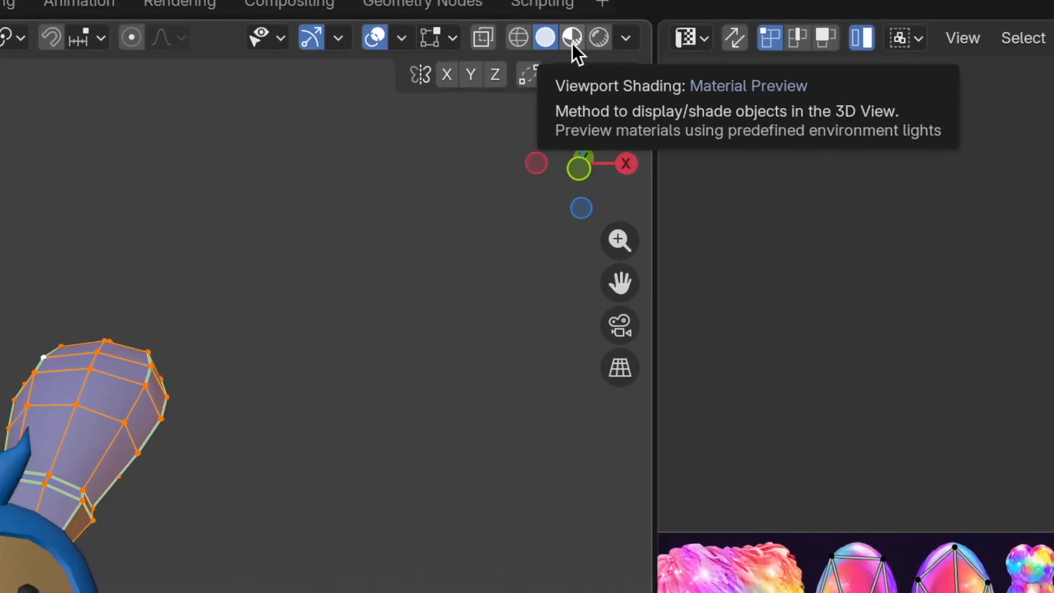
# Step: Switch the 3D viewport to Material Preview shading with the mesh deselected, and narrow the viewport beside the UV Editor
pyautogui.click(577, 38)
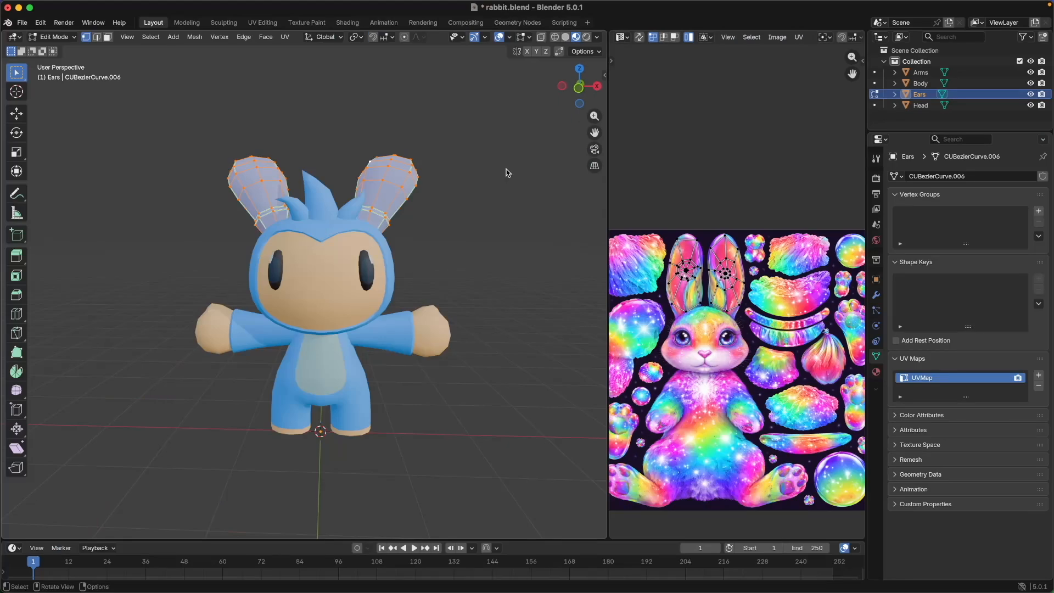
pyautogui.hotkey('alt', 'a')
pyautogui.moveTo(608, 192); pyautogui.dragTo(546, 190)
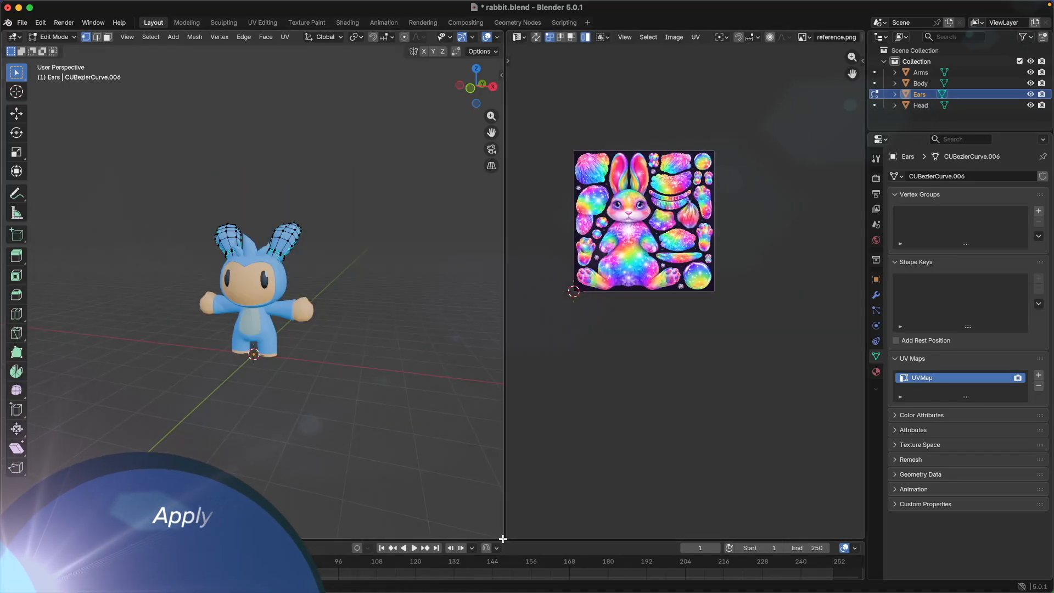
# Step: Split the 3D viewport horizontally and turn the lower area into a Shader Editor
pyautogui.moveTo(503, 539); pyautogui.dragTo(6, 274)
pyautogui.click(14, 268)
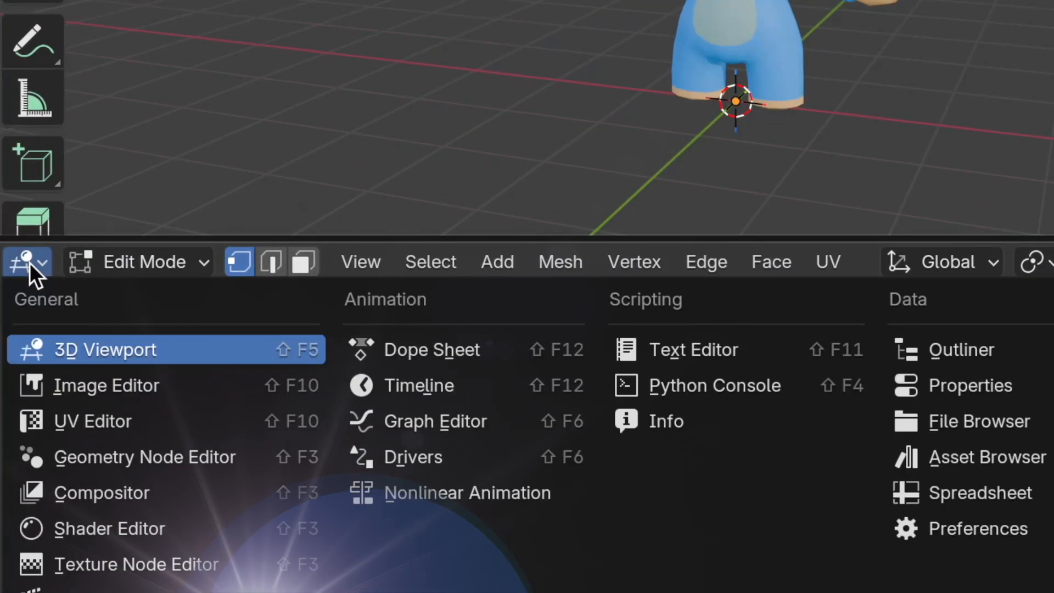
pyautogui.click(114, 528)
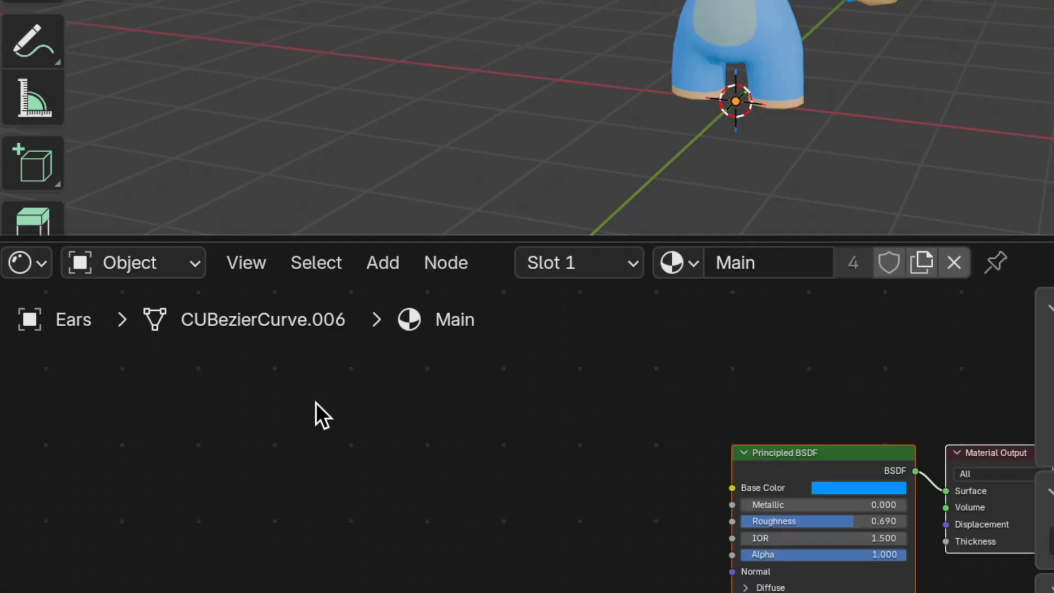
# Step: Add an Image Texture node beside the Principled BSDF in the Main material and assign reference.png to it
pyautogui.rightClick(30, 361)
pyautogui.moveTo(158, 420)
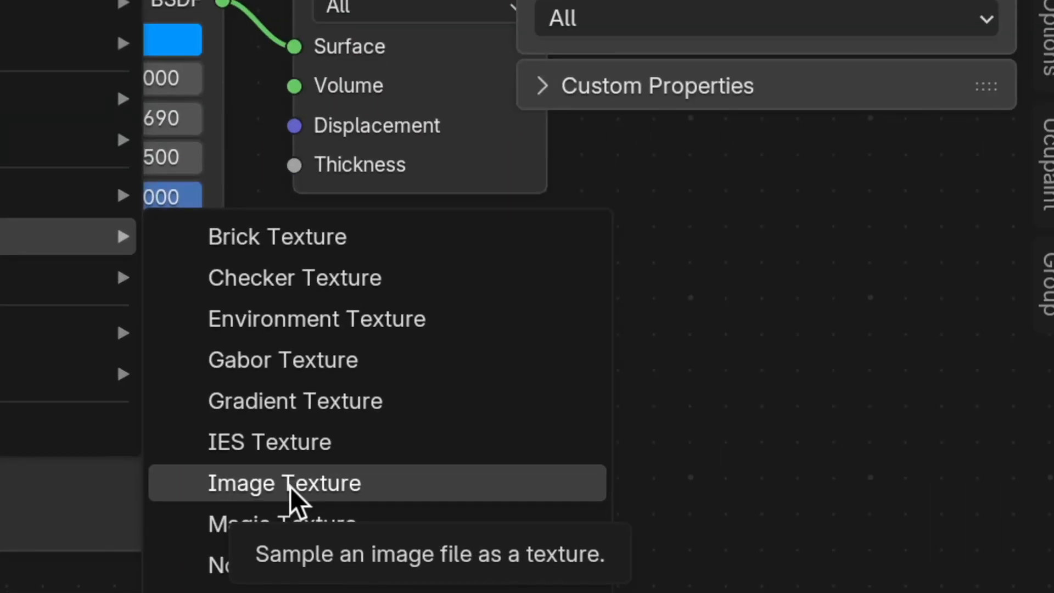
pyautogui.click(290, 485)
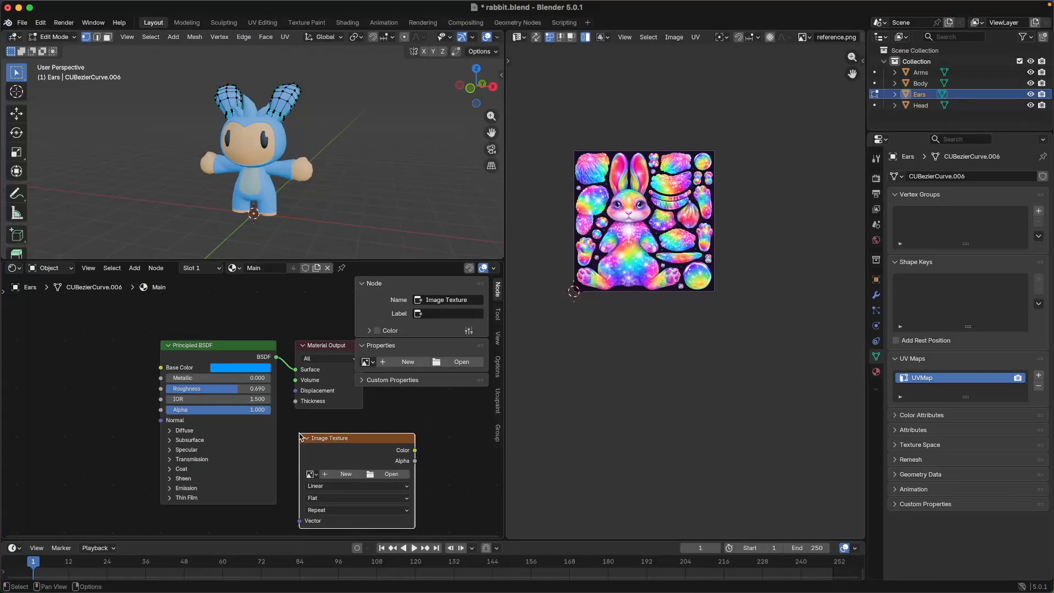
pyautogui.click(71, 336)
pyautogui.click(26, 367)
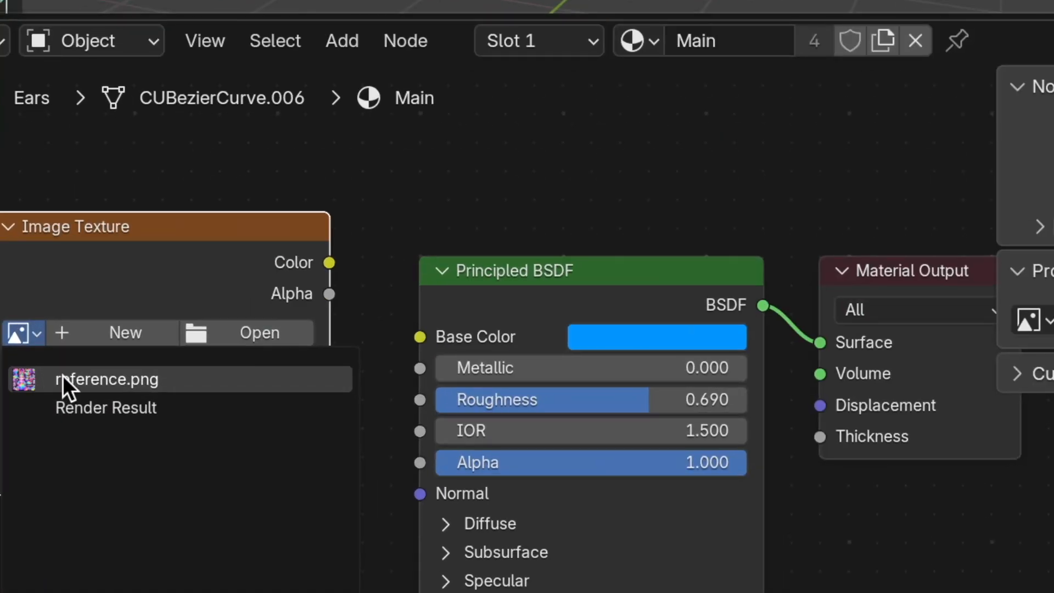
pyautogui.click(40, 382)
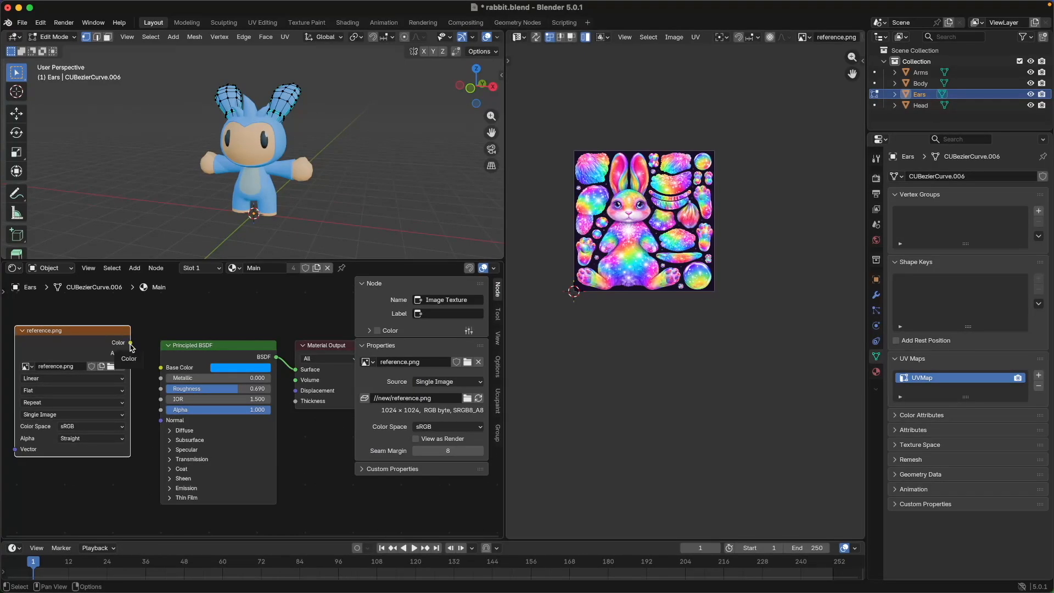
# Step: Connect the reference.png texture's Color output to the Principled BSDF's Base Color and examine the textured ears up close
pyautogui.moveTo(131, 344); pyautogui.dragTo(161, 368)
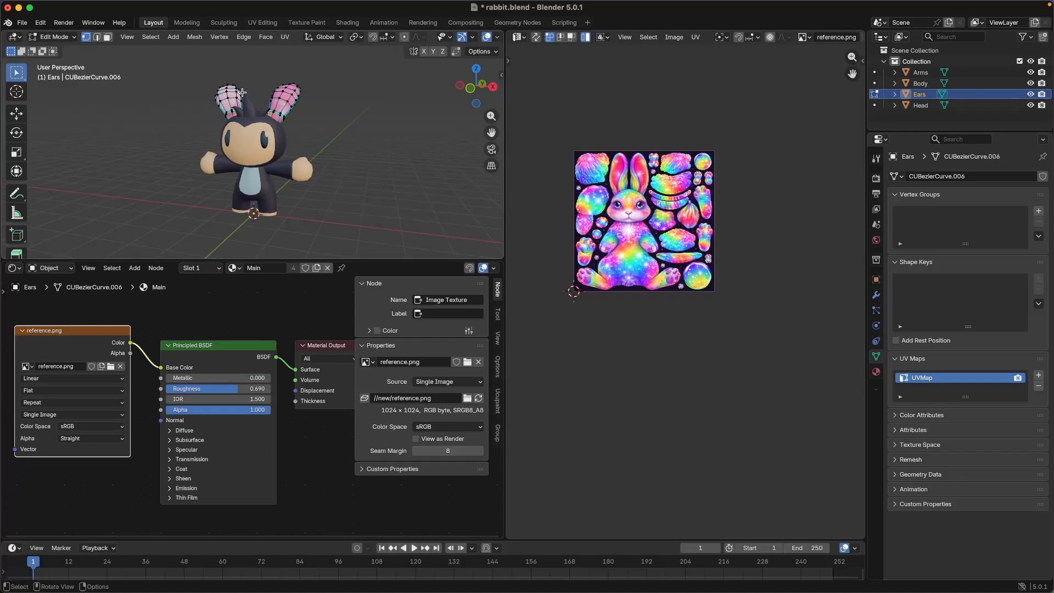
pyautogui.scroll(5, 336, 126)
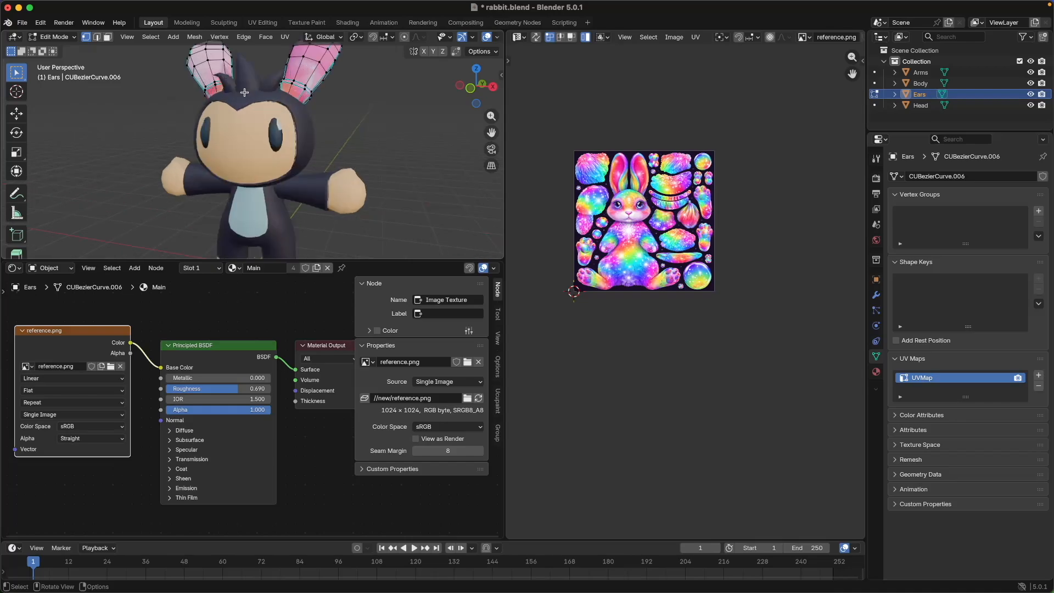
pyautogui.moveTo(367, 134); pyautogui.dragTo(211, 198, button='middle')
pyautogui.scroll(-3, 355, 170)
pyautogui.scroll(2, 297, 121)
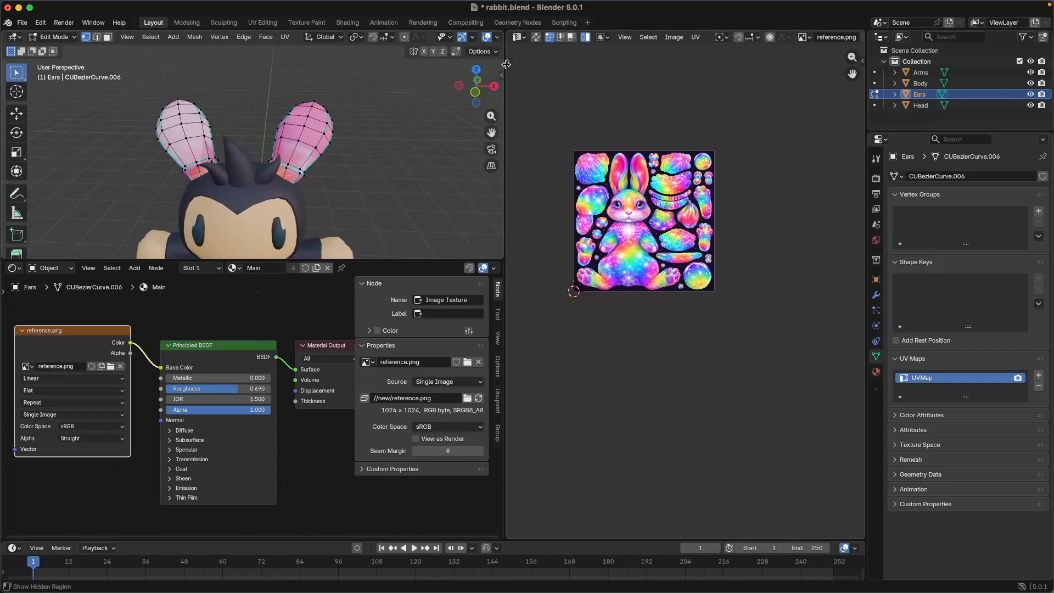
# Step: Widen the 3D viewport beside the UV Editor and compare the ears in Solid and Material Preview shading
pyautogui.moveTo(507, 64); pyautogui.dragTo(570, 70)
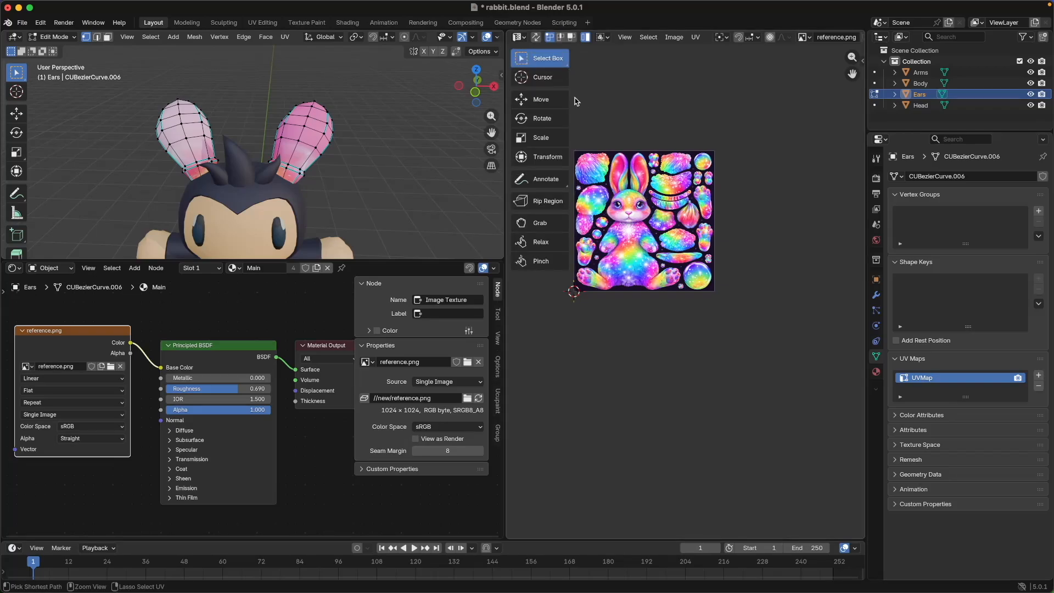
pyautogui.moveTo(570, 91); pyautogui.dragTo(598, 93)
pyautogui.click(554, 37)
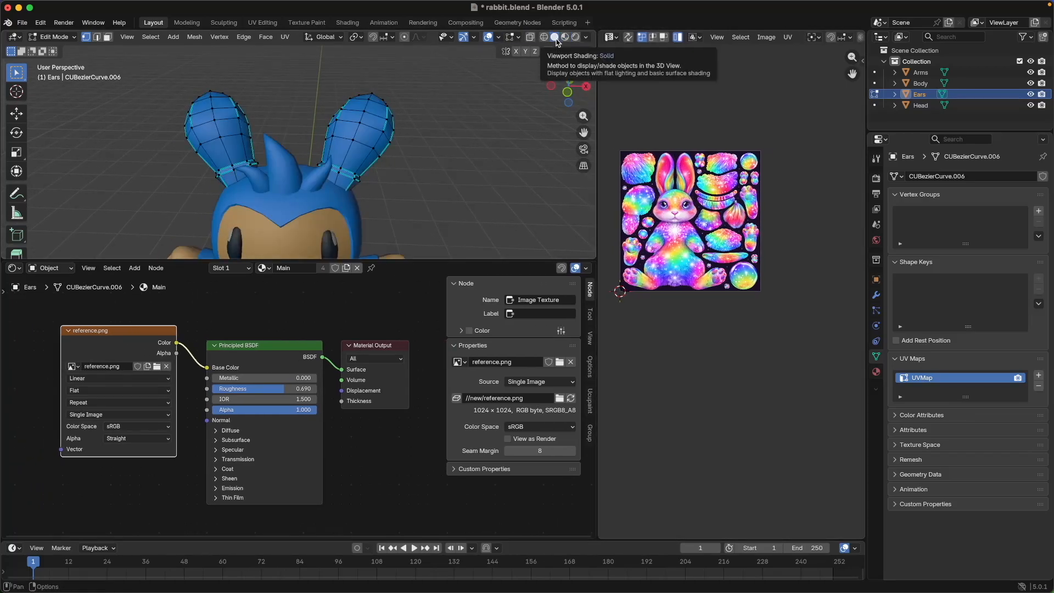
pyautogui.click(565, 37)
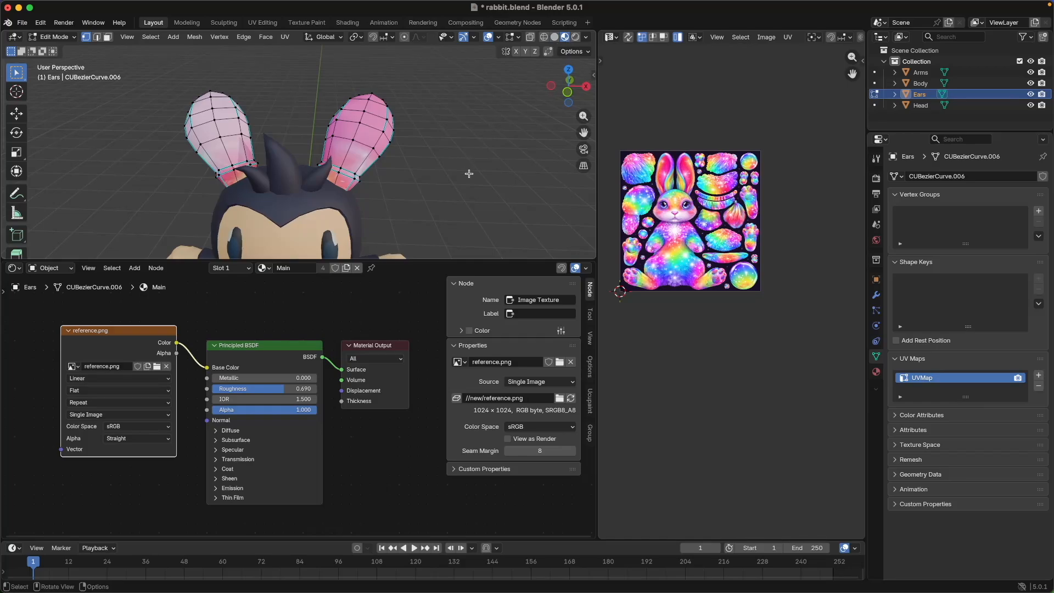
# Step: Leave the ears' Edit Mode, unwrap the Arms mesh, and move its UV island onto the pictured rabbit's arm
pyautogui.scroll(-5, 469, 174)
pyautogui.keyDown('shift'); pyautogui.moveTo(437, 199); pyautogui.dragTo(434, 145, button='middle'); pyautogui.keyUp('shift')
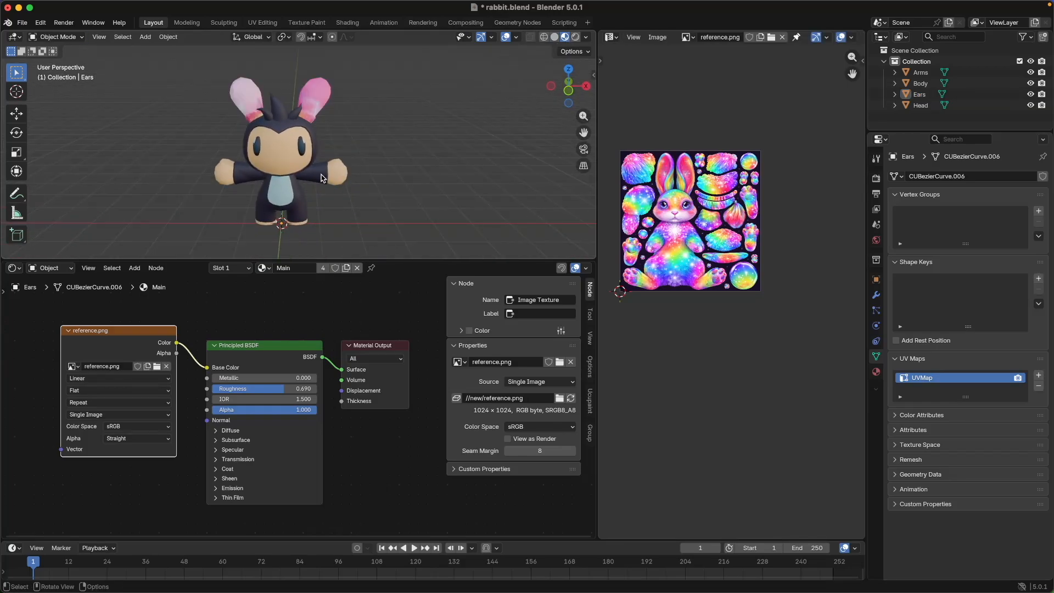
pyautogui.click(324, 178)
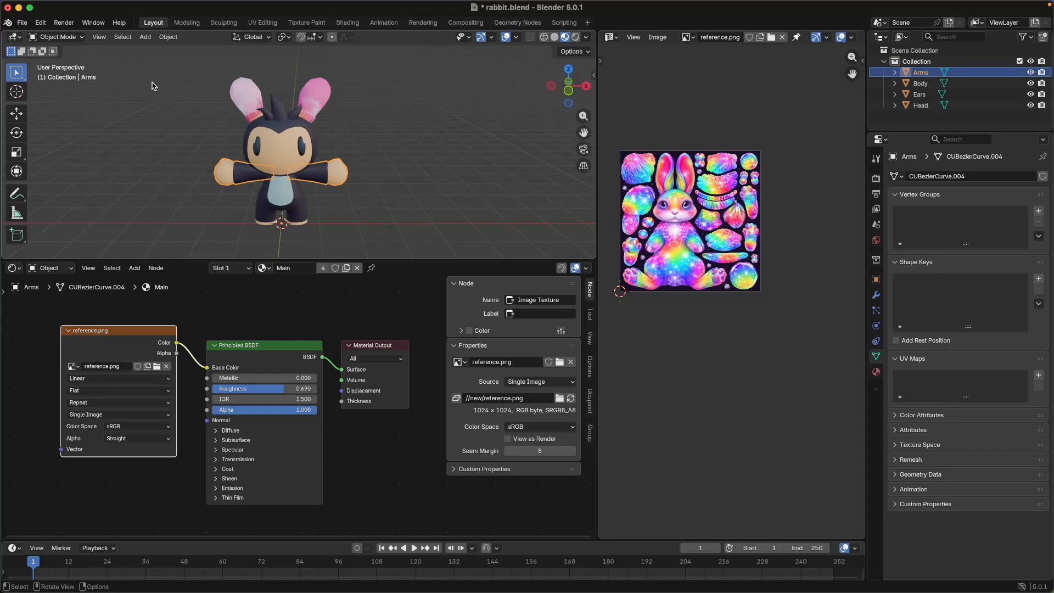
pyautogui.press('Tab')
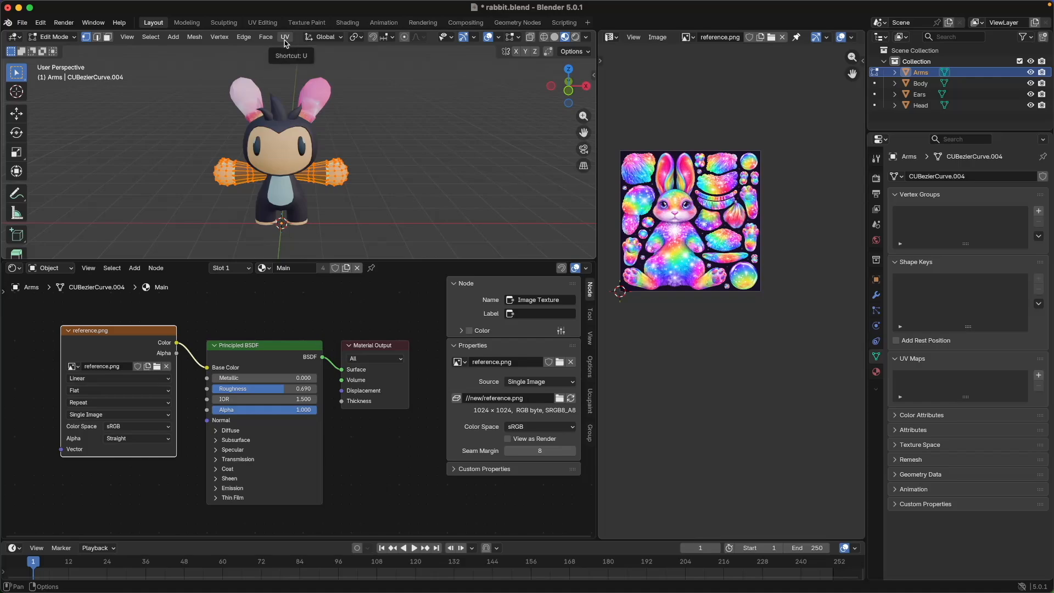
pyautogui.click(285, 38)
pyautogui.click(308, 50)
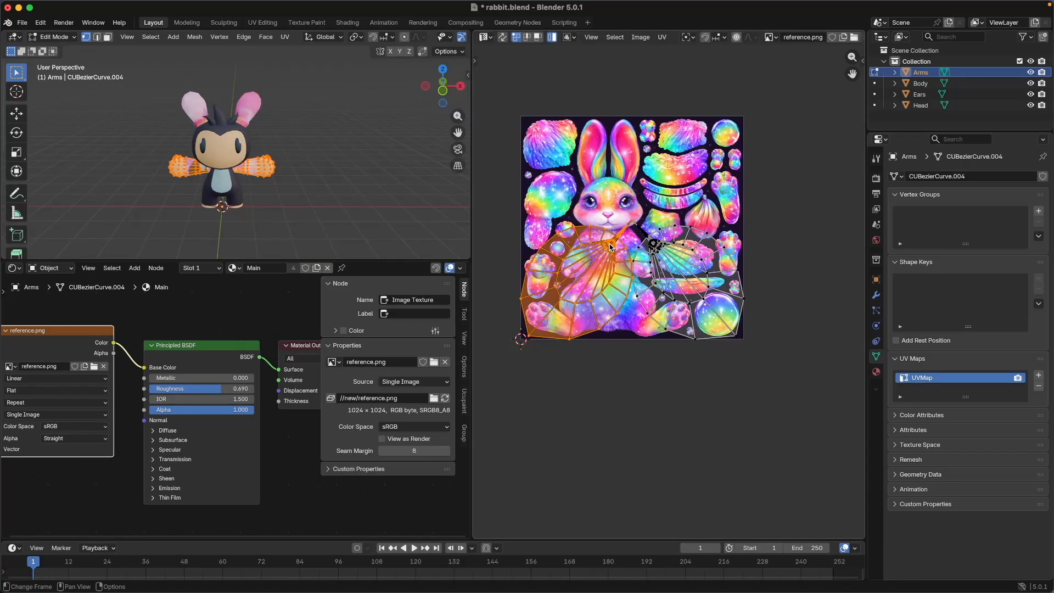
pyautogui.press('g')
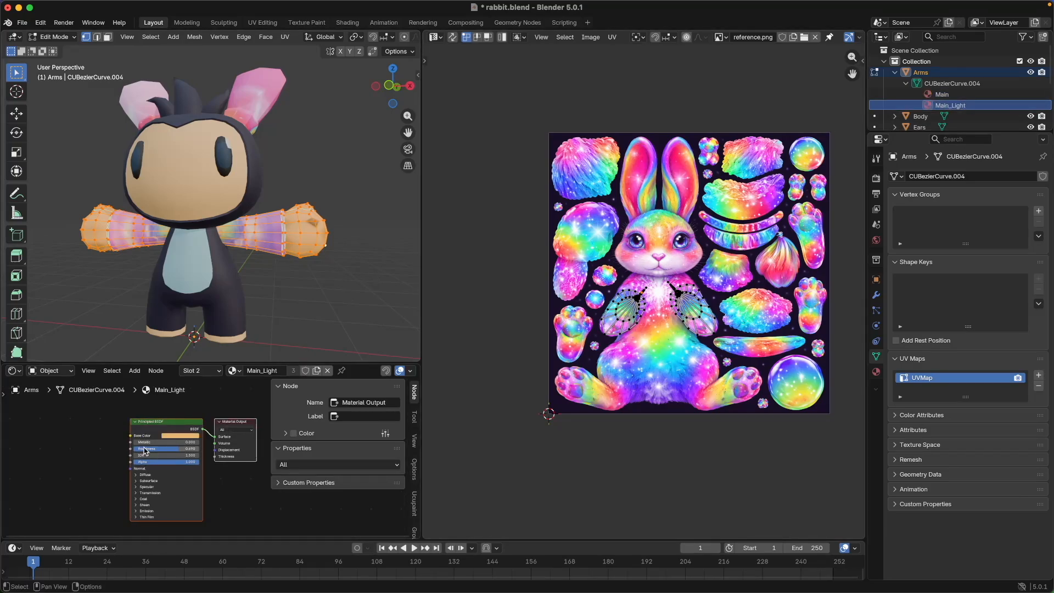
# Step: Enlarge the Shader Editor and add an Image Texture node before the Principled BSDF in the arms' Main_Light material
pyautogui.moveTo(245, 313); pyautogui.dragTo(246, 268)
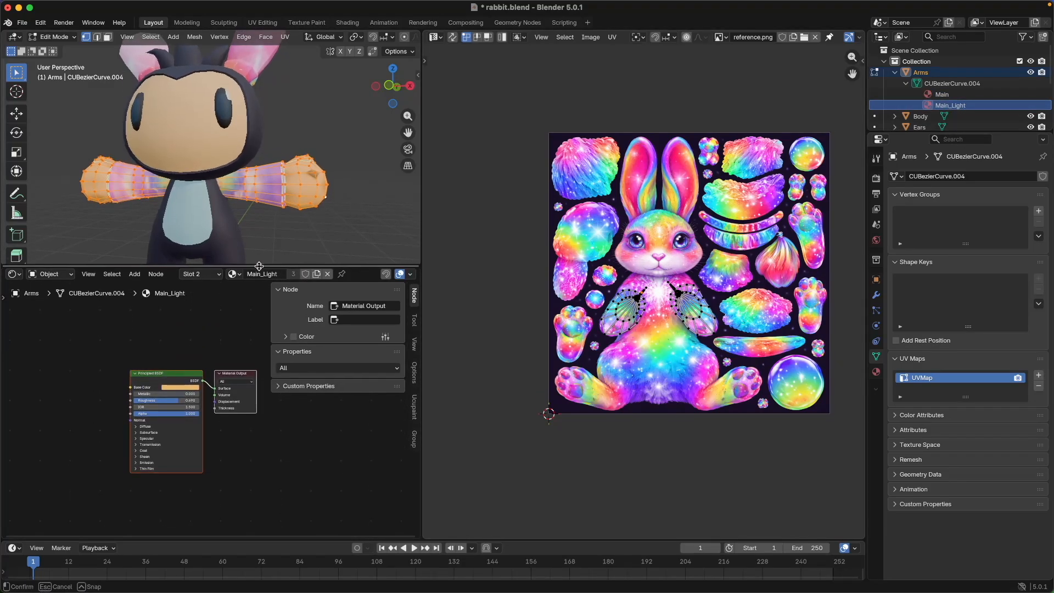
pyautogui.rightClick(37, 381)
pyautogui.moveTo(38, 382)
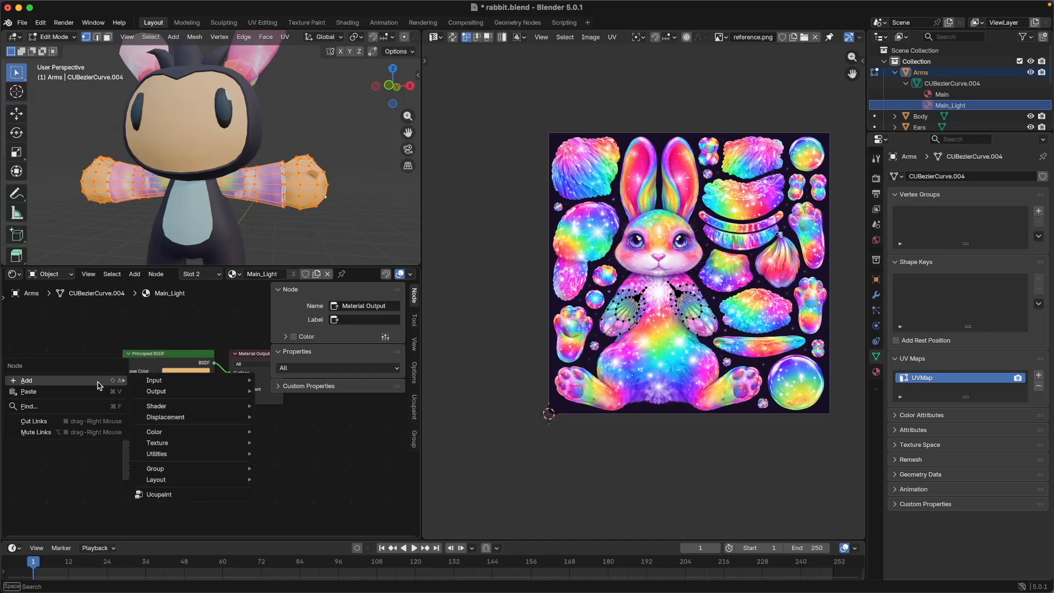
pyautogui.moveTo(172, 446)
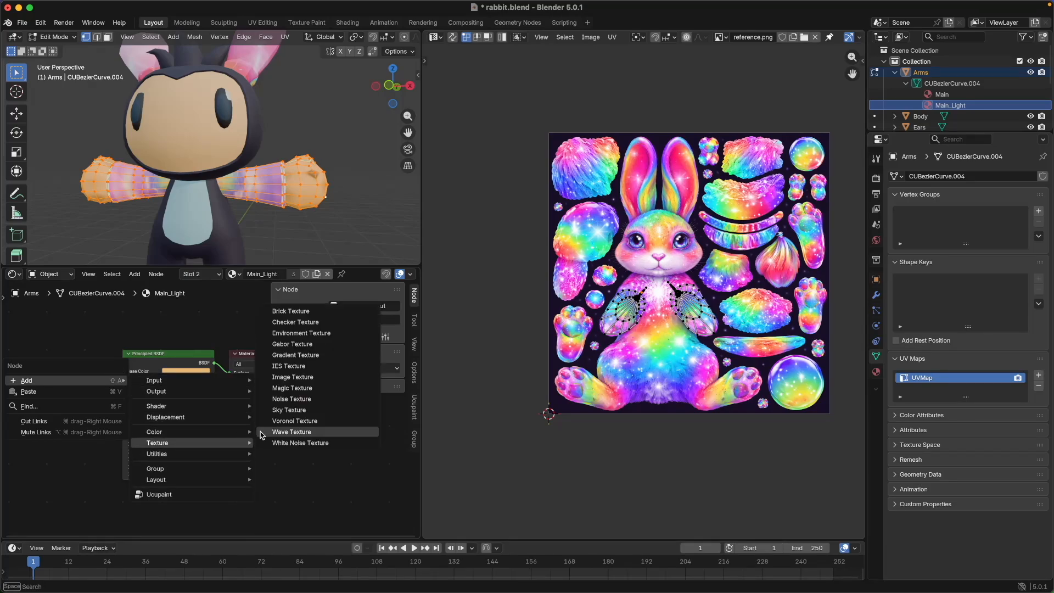
pyautogui.click(299, 378)
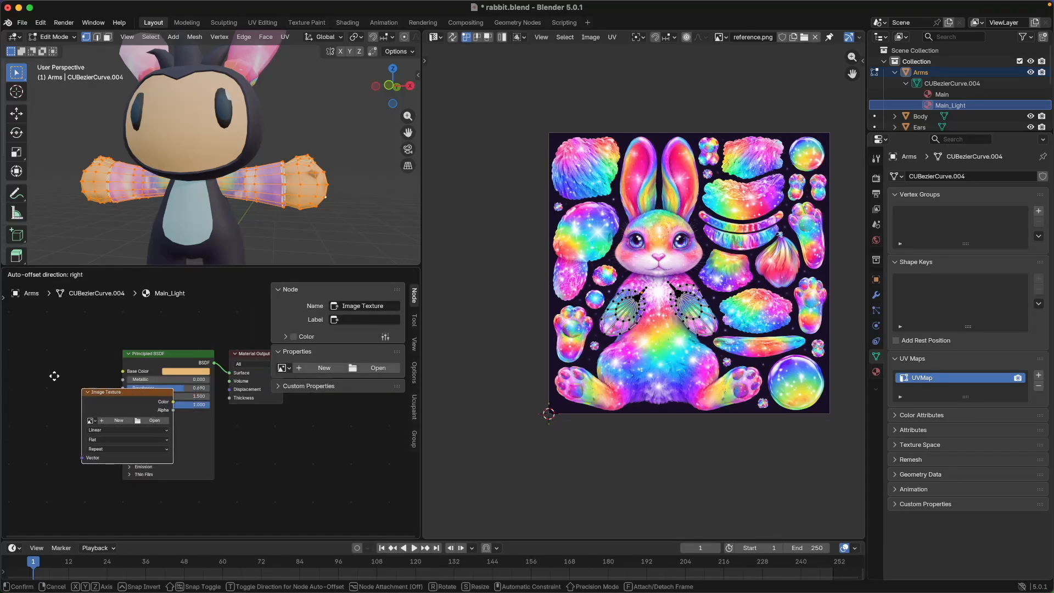
pyautogui.click(19, 344)
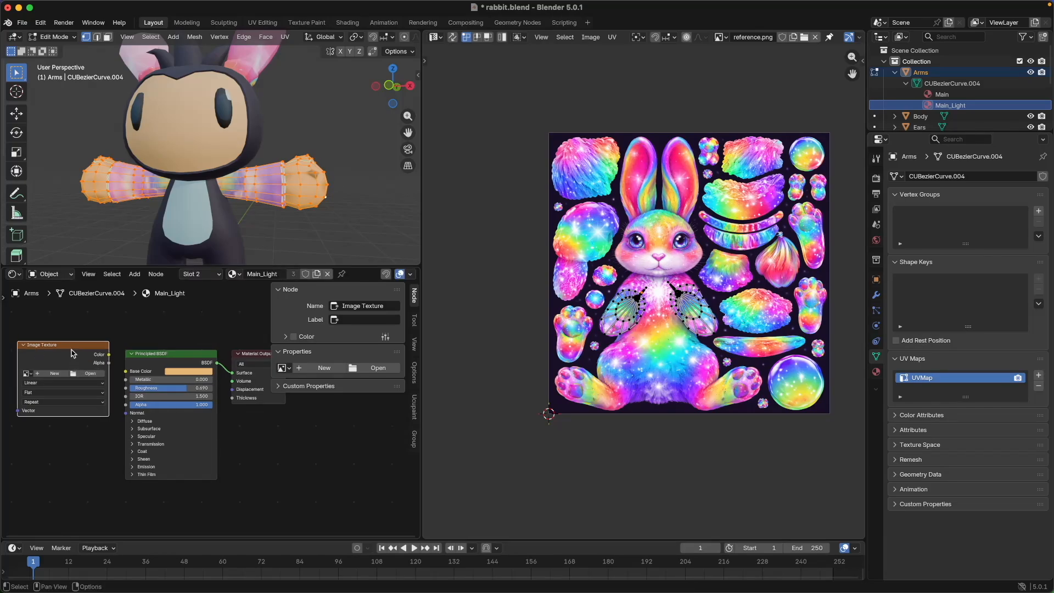
pyautogui.moveTo(70, 348); pyautogui.dragTo(62, 350)
# Step: Assign reference.png to the new texture node and connect its Color output to the Principled BSDF's Base Color
pyautogui.click(22, 374)
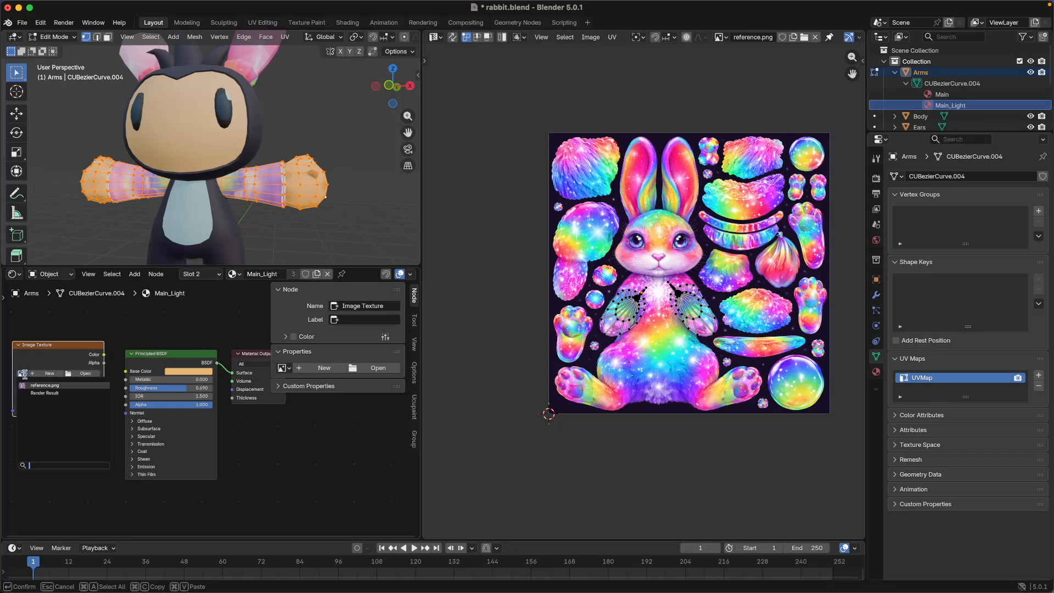
pyautogui.click(34, 386)
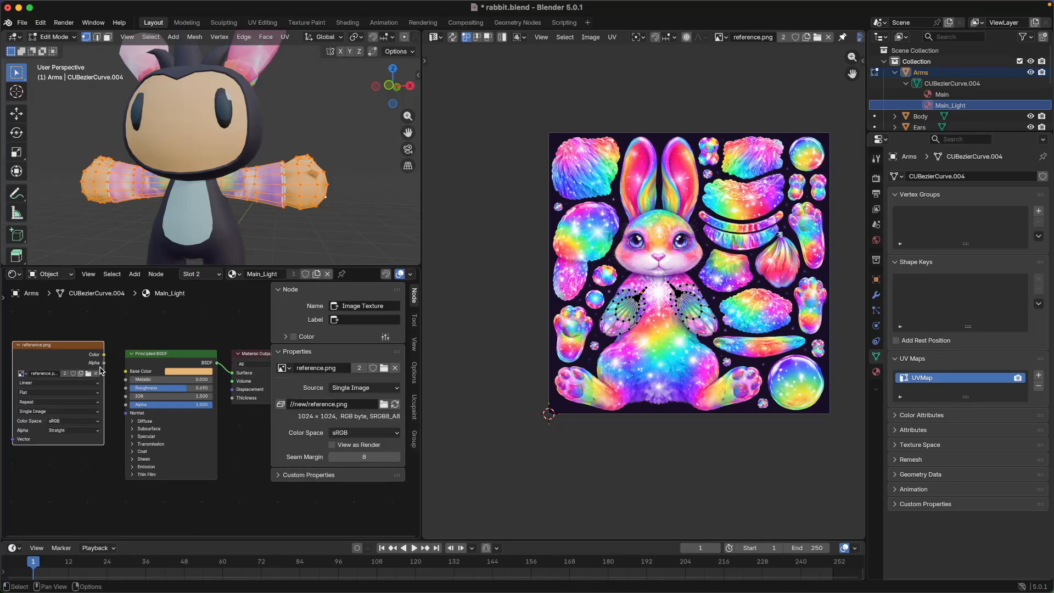
pyautogui.moveTo(103, 355); pyautogui.dragTo(126, 372)
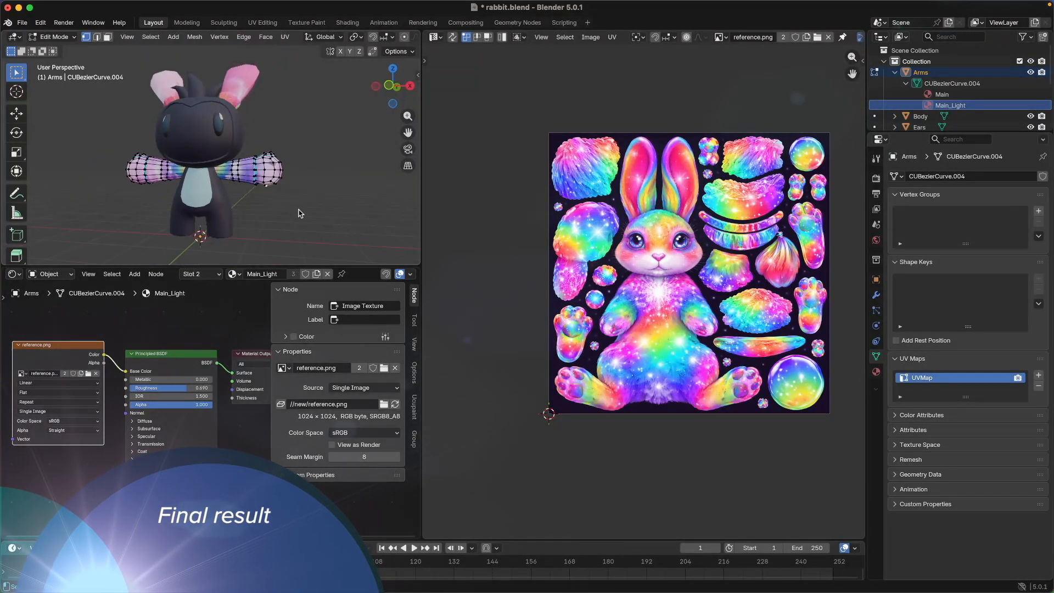
pyautogui.moveTo(300, 213); pyautogui.dragTo(252, 151, button='middle')
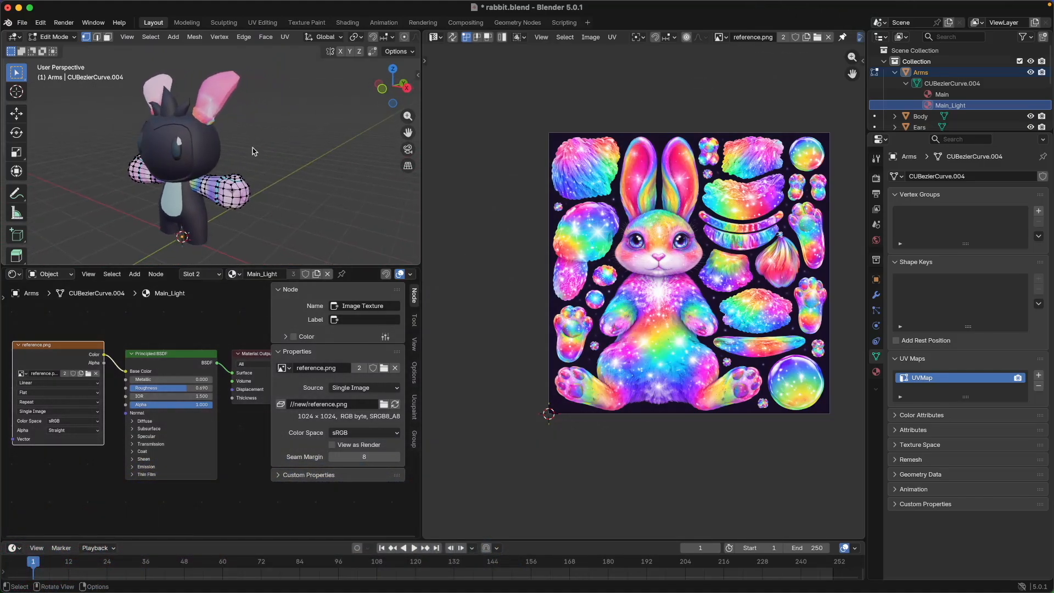
# Step: Return from the arms' Edit Mode to Object Mode and select the Ears object for a closer look
pyautogui.scroll(-5, 989, 124)
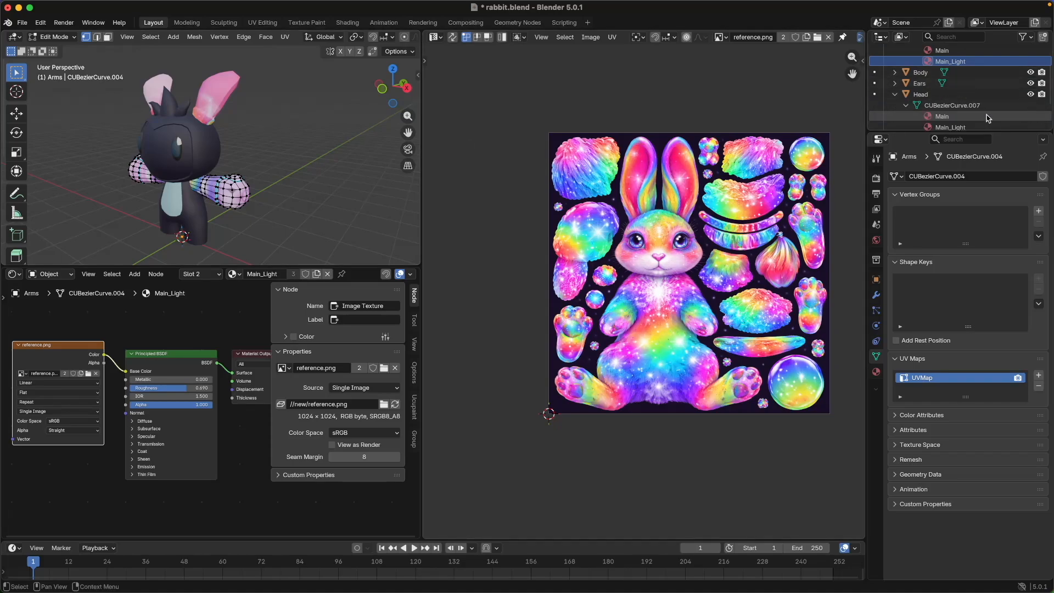
pyautogui.click(967, 83)
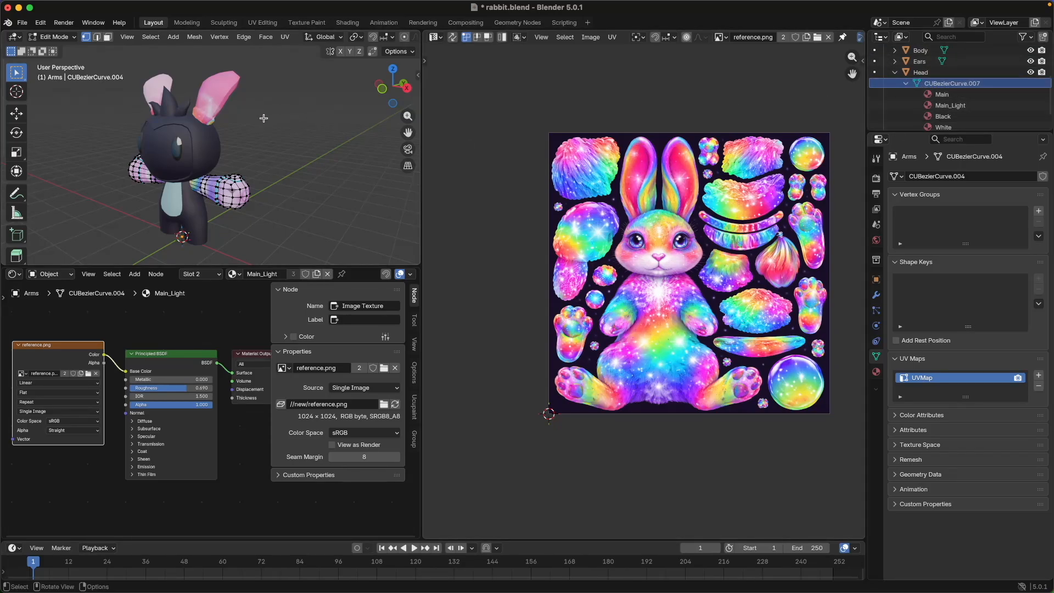
pyautogui.press('a')
pyautogui.click(53, 36)
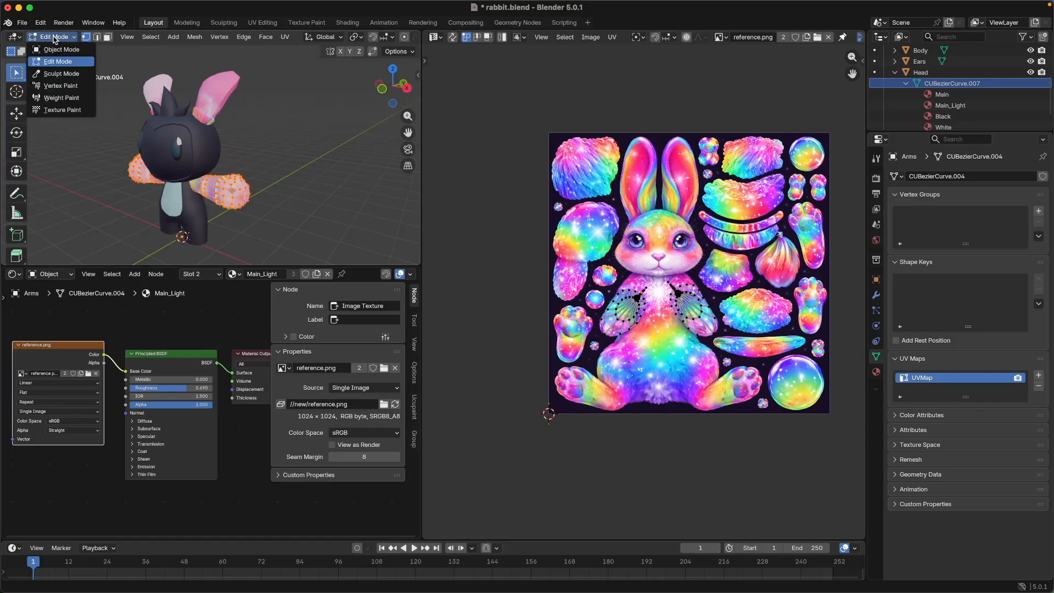
pyautogui.click(57, 49)
pyautogui.click(235, 97)
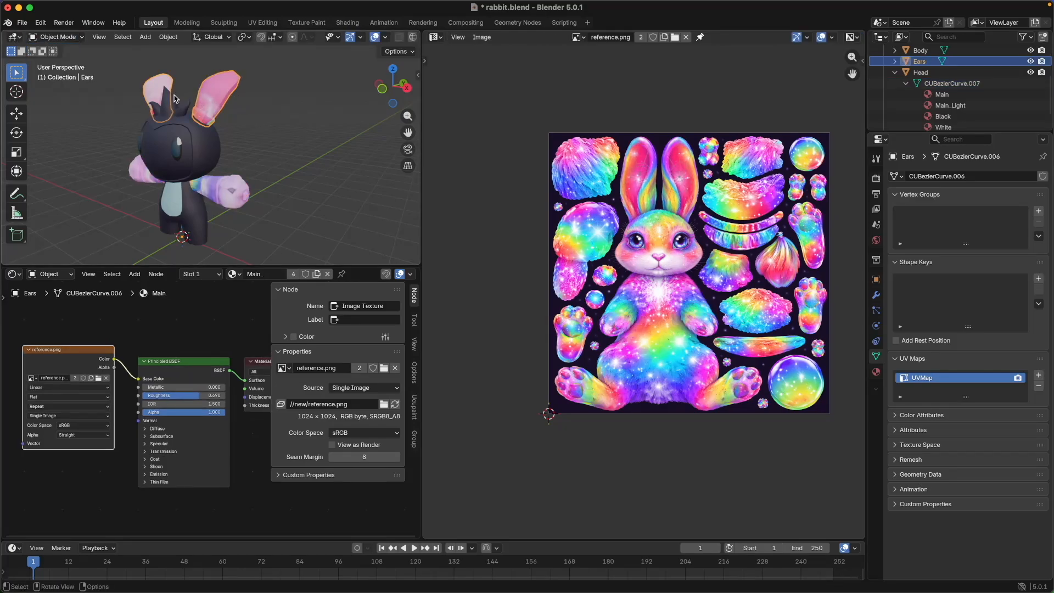
pyautogui.scroll(3, 152, 97)
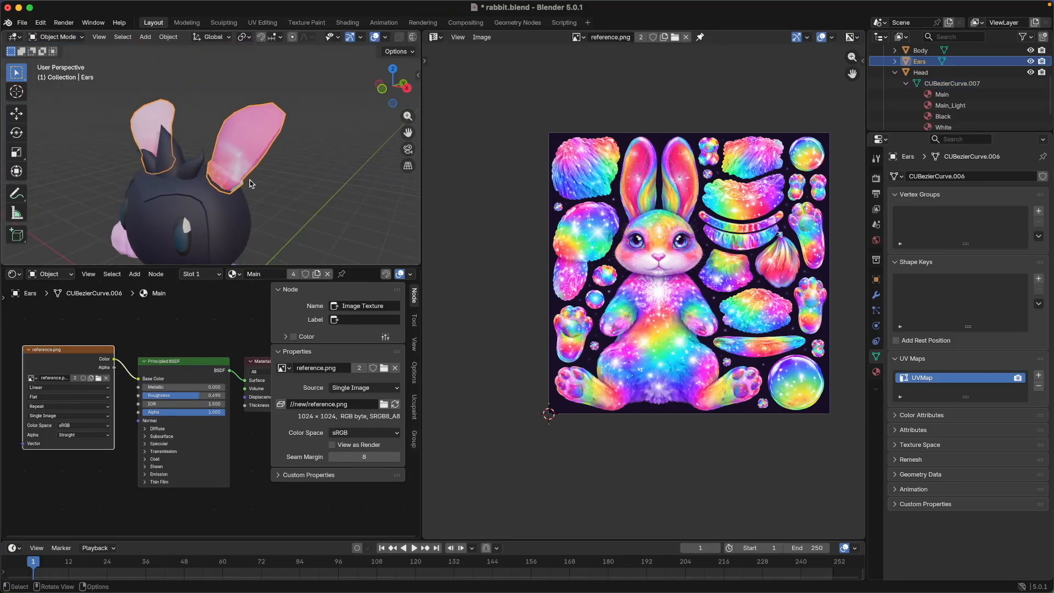